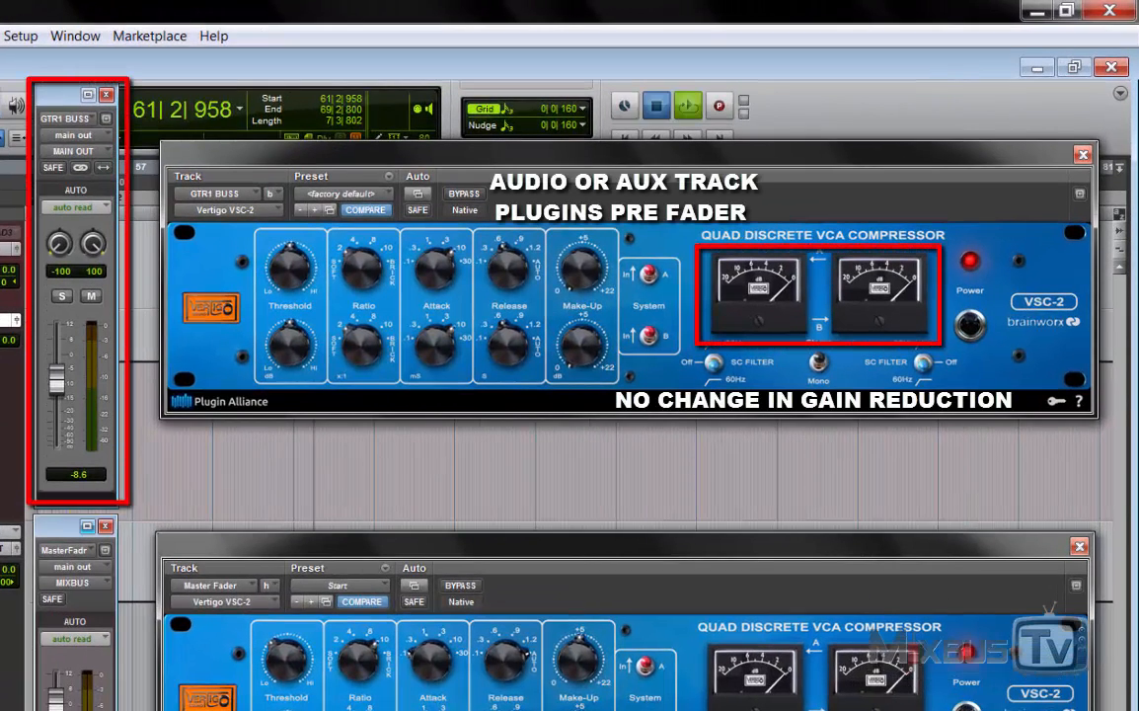
Step: Play the session and move the GTR1 BUSS and Master Fader faders to compare how each VSC-2 compressor's gain reduction reacts
key(space)
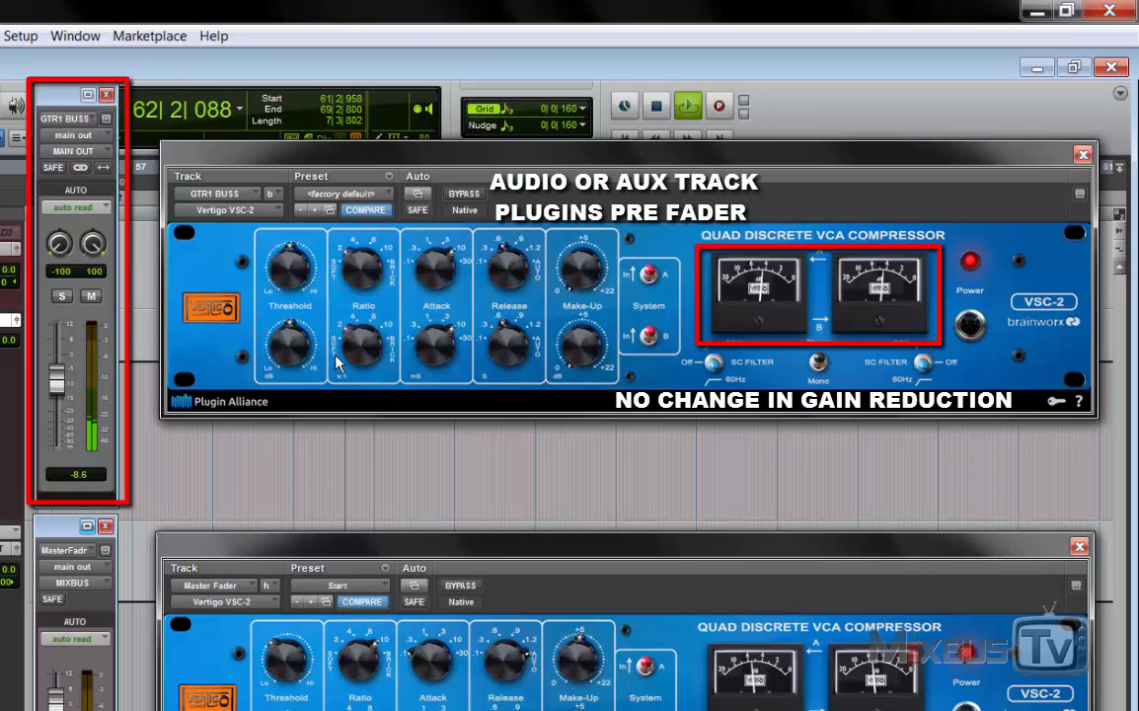
drag(57, 378, 71, 344)
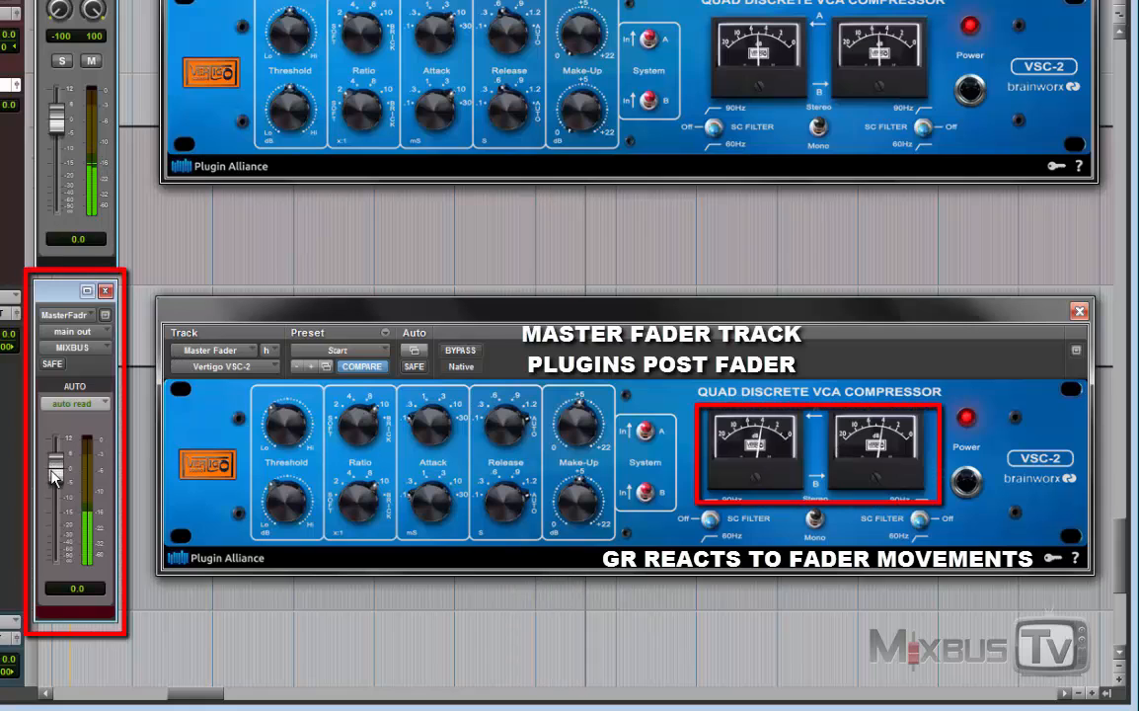
drag(55, 477, 66, 538)
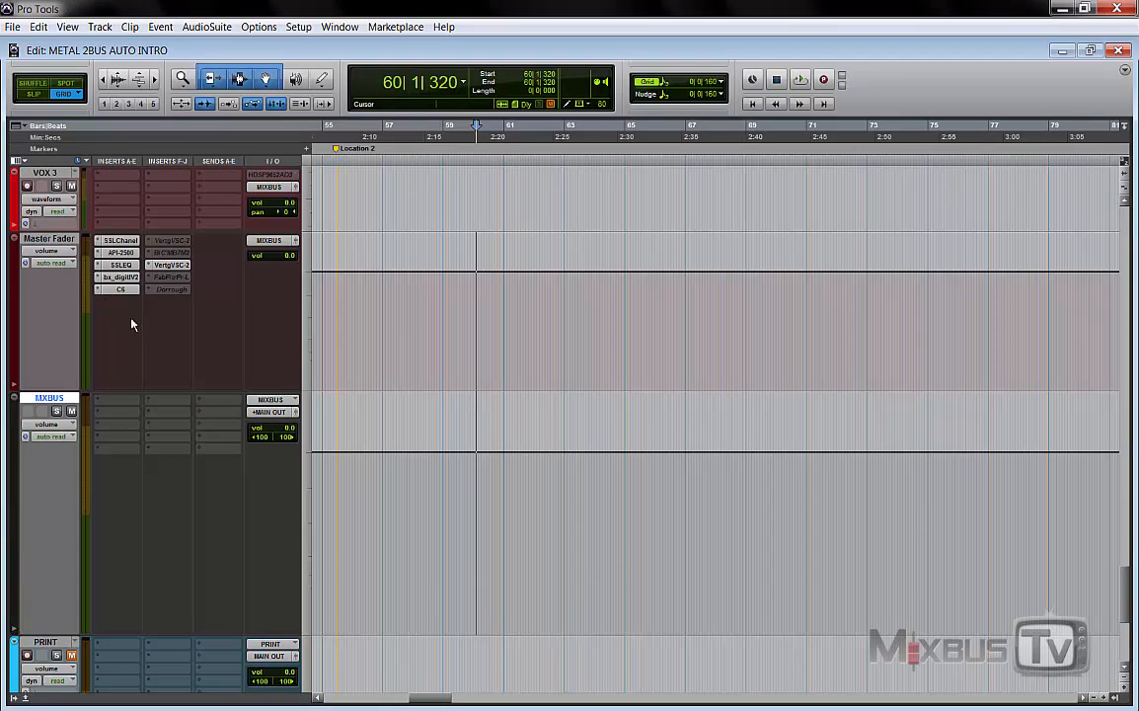
Step: Check the MXBUS track's output routing to the PRINT (Stereo) bus and inspect the PRINT track
click(52, 240)
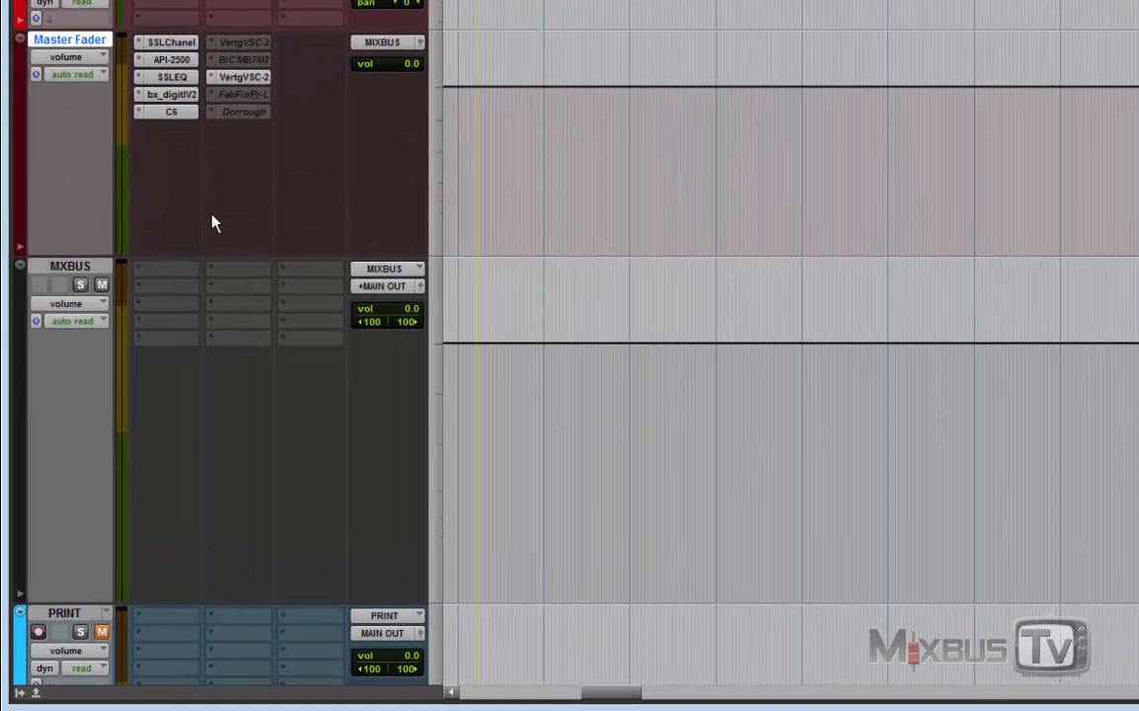
click(77, 273)
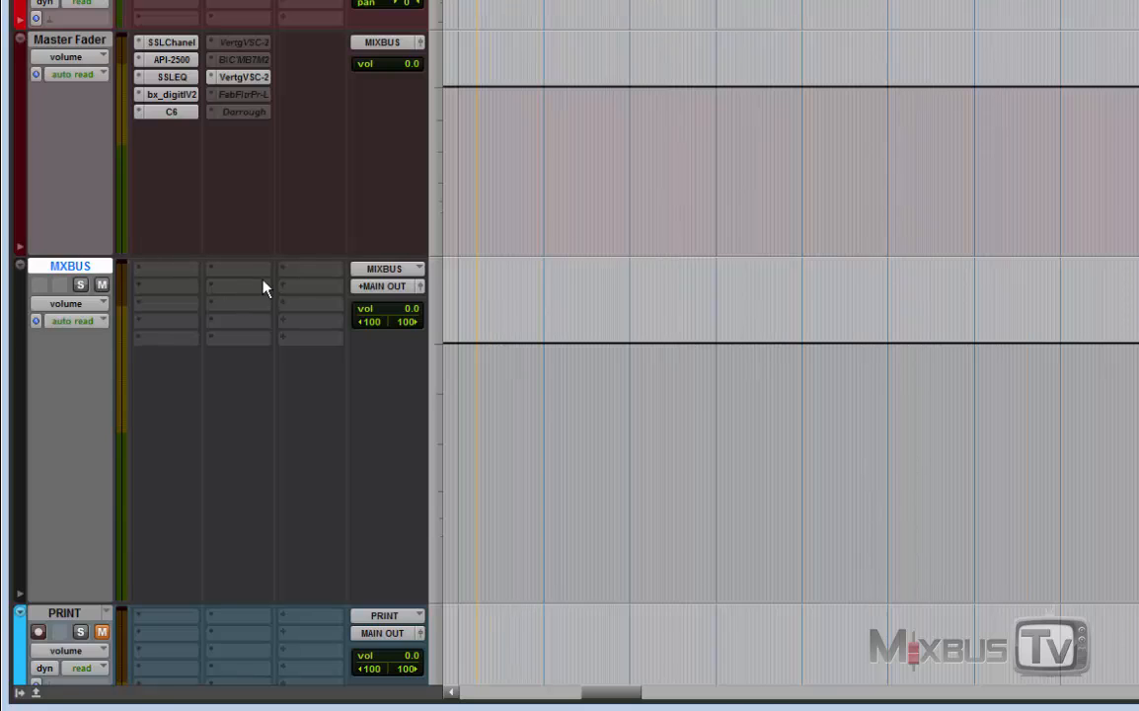
click(367, 269)
mouse_move(410, 347)
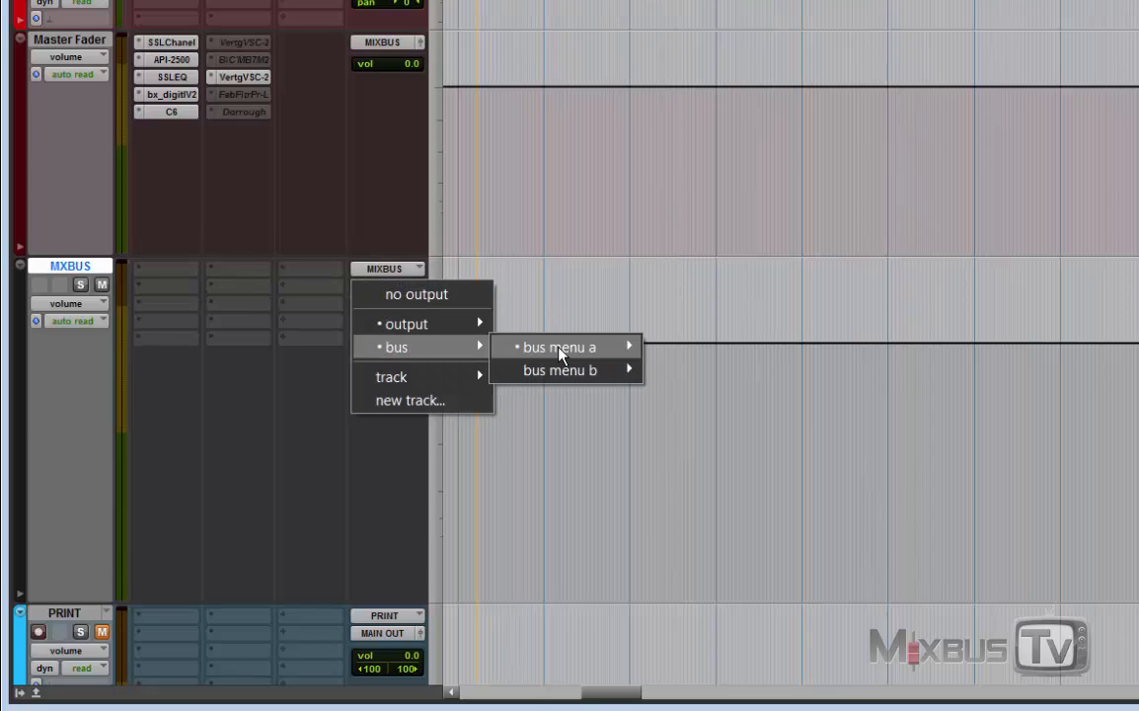
mouse_move(560, 350)
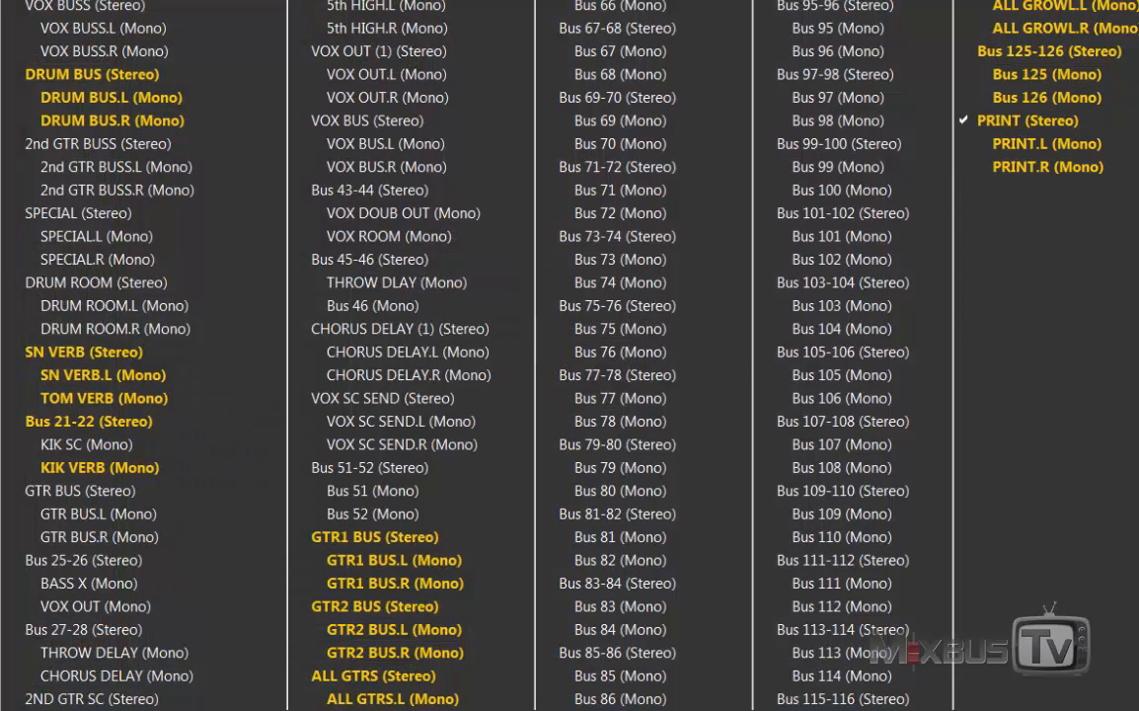
click(1000, 122)
click(76, 119)
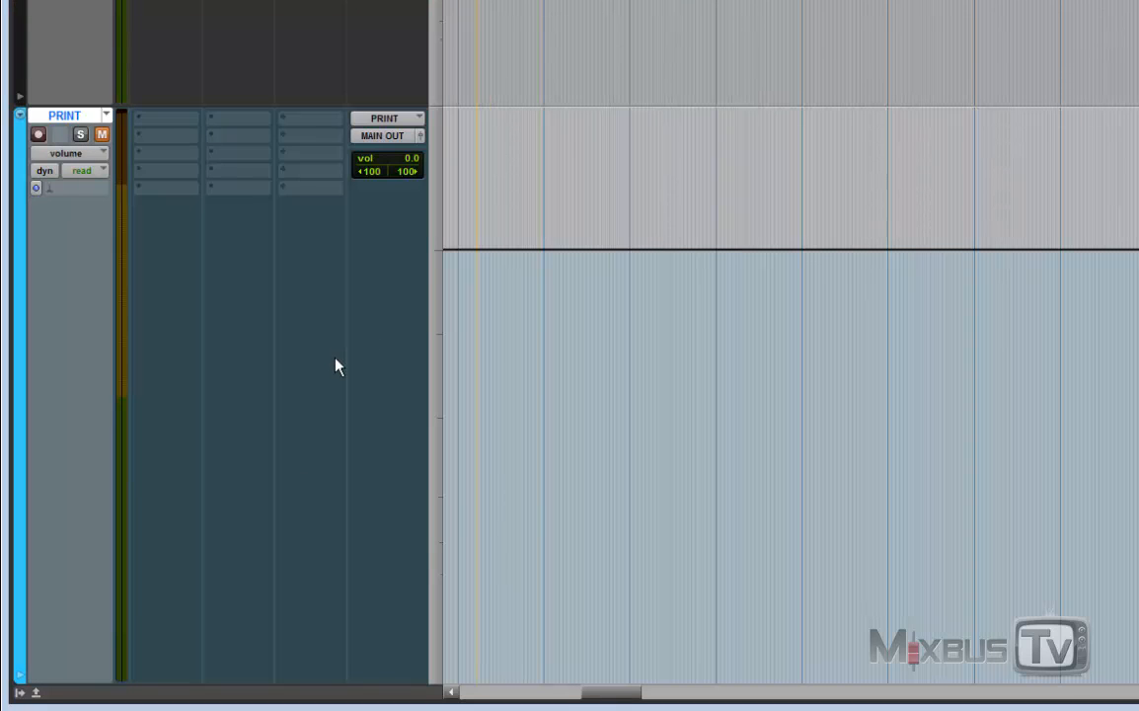
scroll(335, 363, up, 5)
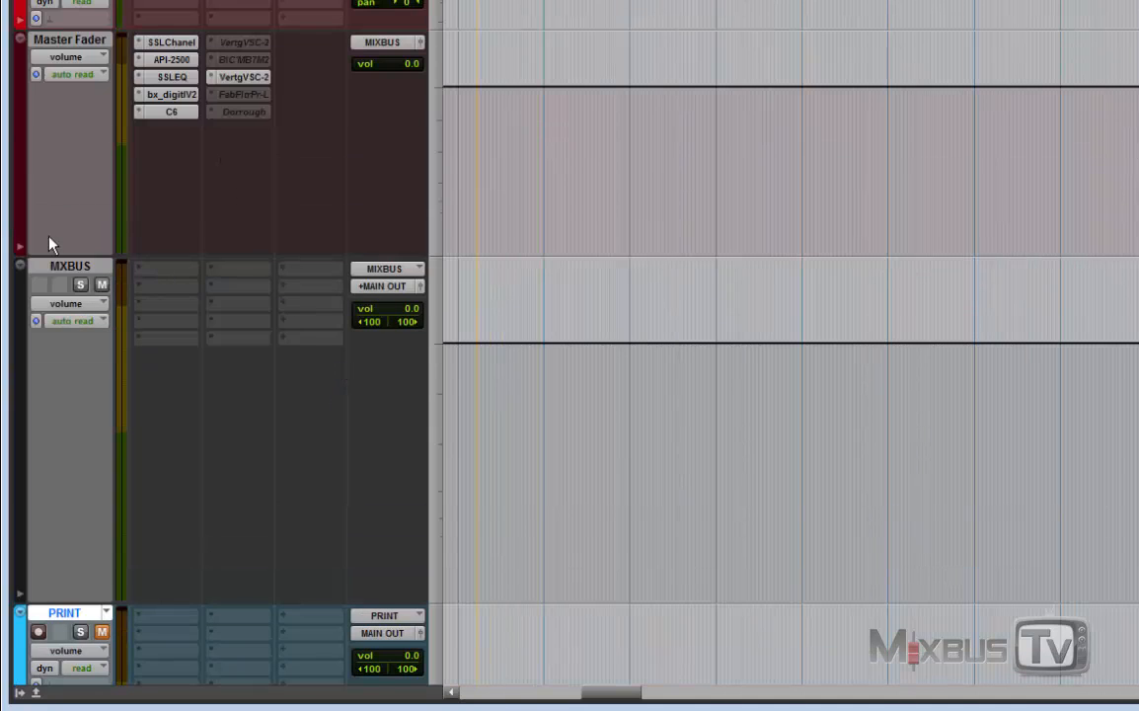
Step: Compare the output windows of the MXBUS and Master Fader tracks side by side and close both
click(78, 265)
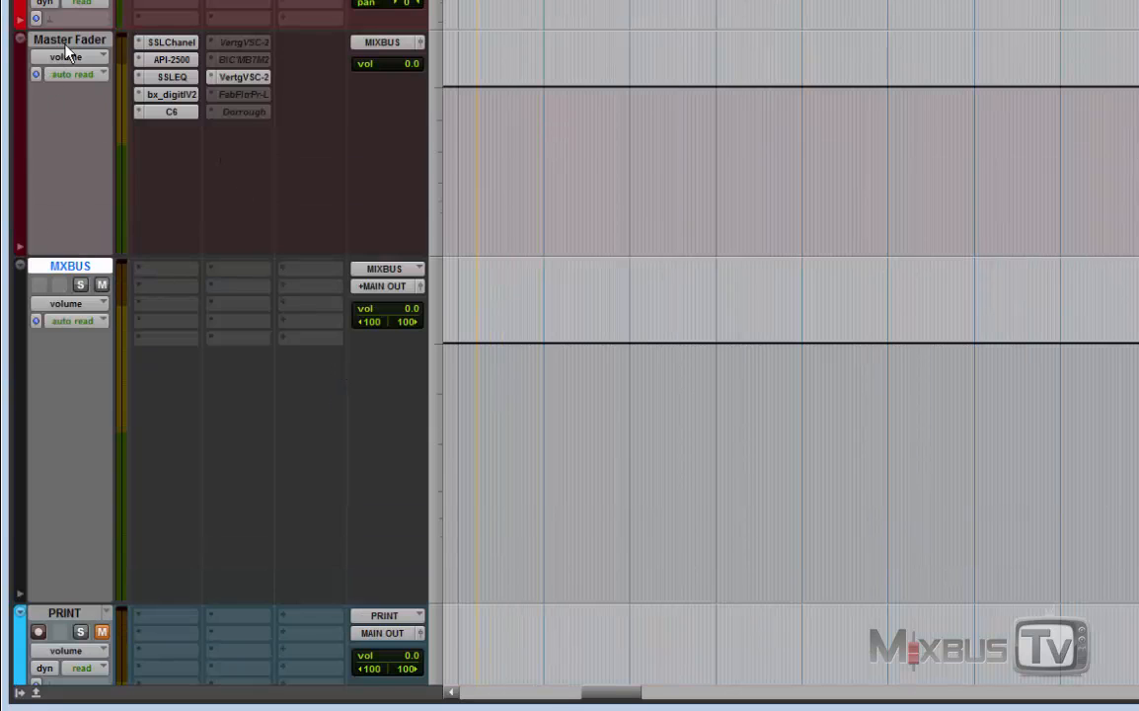
click(66, 44)
click(97, 269)
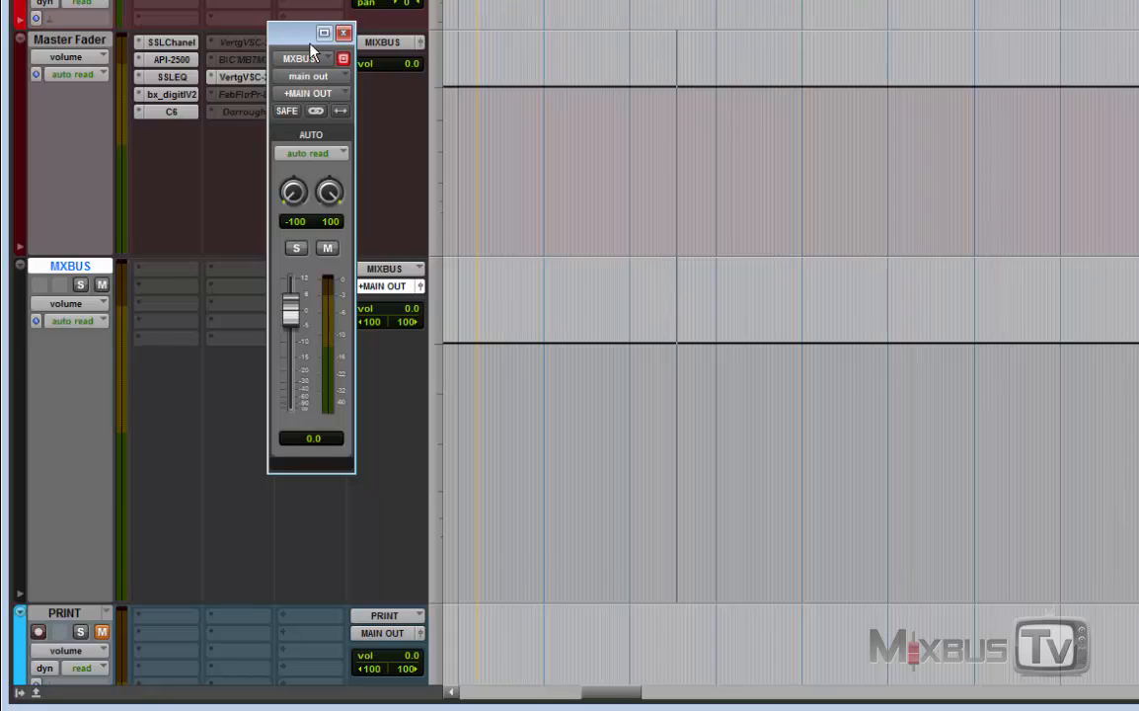
drag(286, 33, 542, 108)
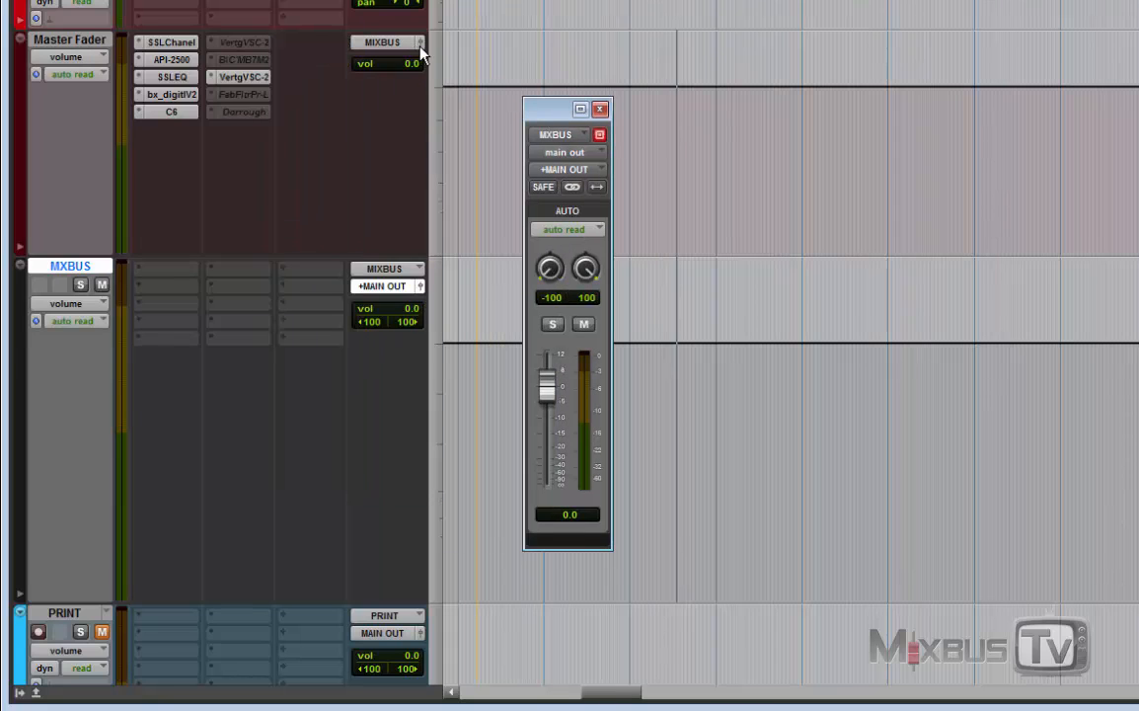
click(419, 44)
drag(336, 43, 449, 129)
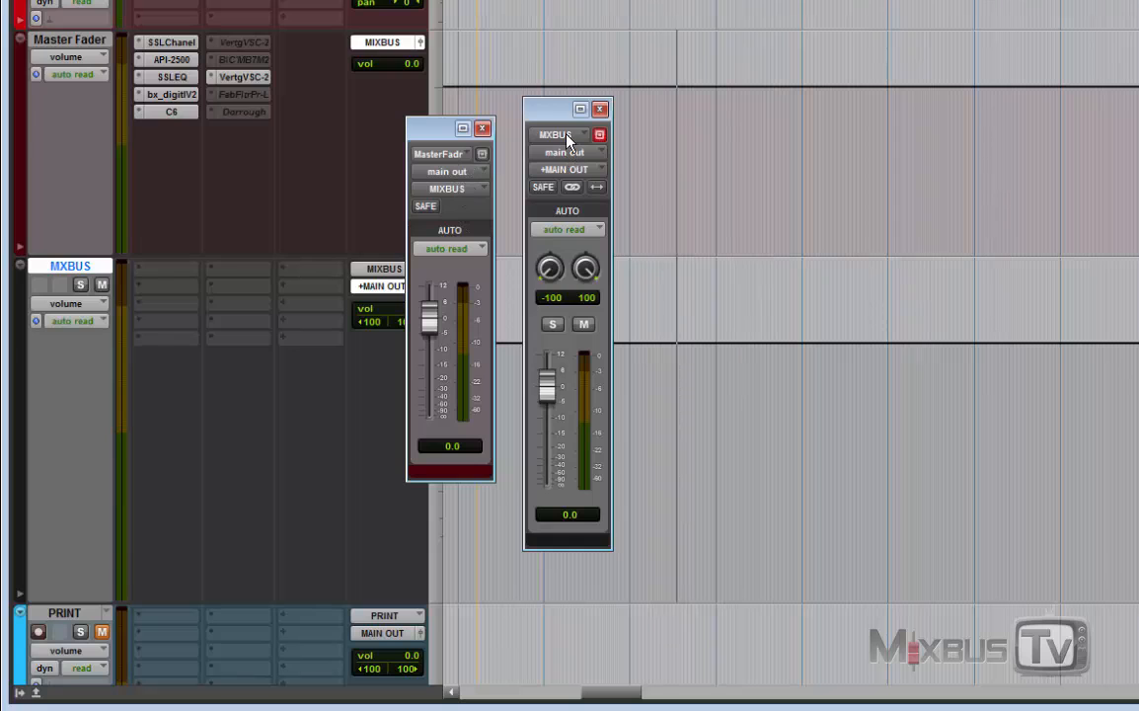
click(599, 108)
click(482, 129)
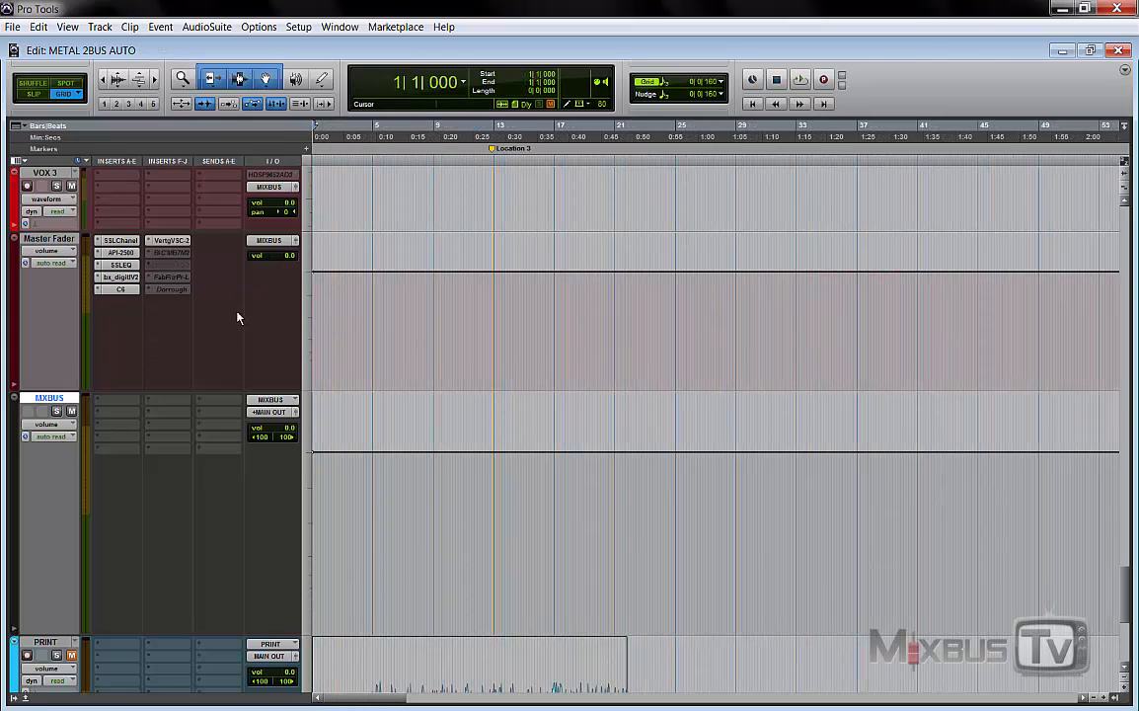
Step: Open the API-2500 compressor on the Master Fader track and set the track's automation mode to touch
click(121, 252)
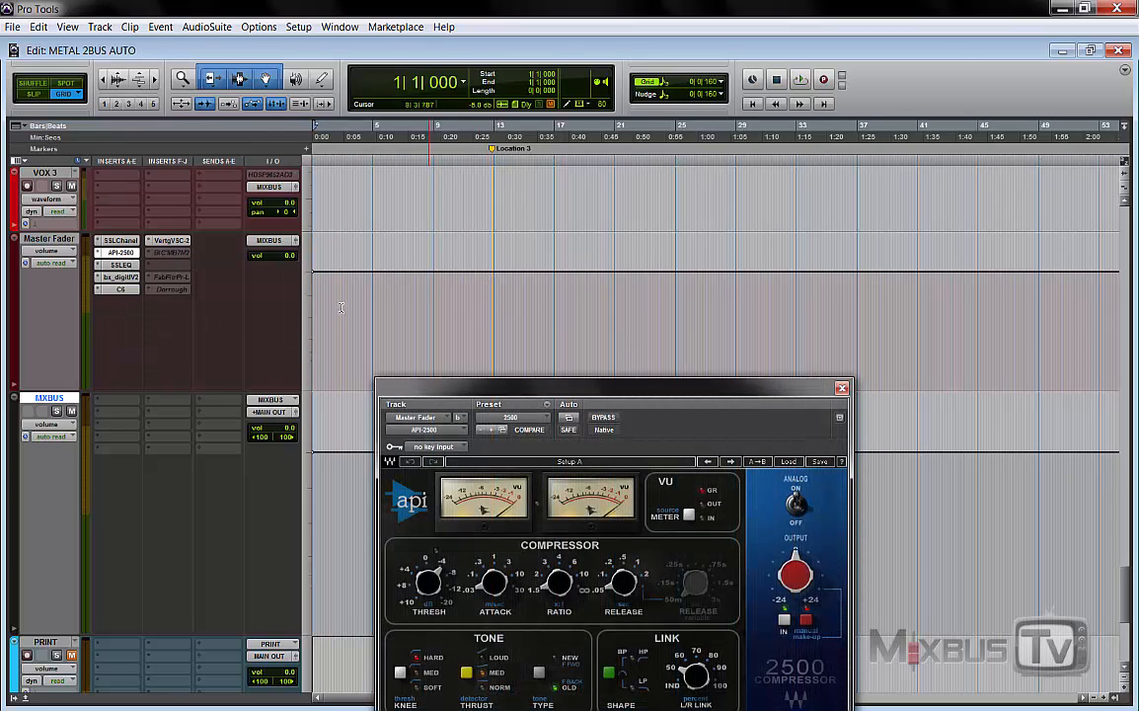
click(291, 315)
click(67, 263)
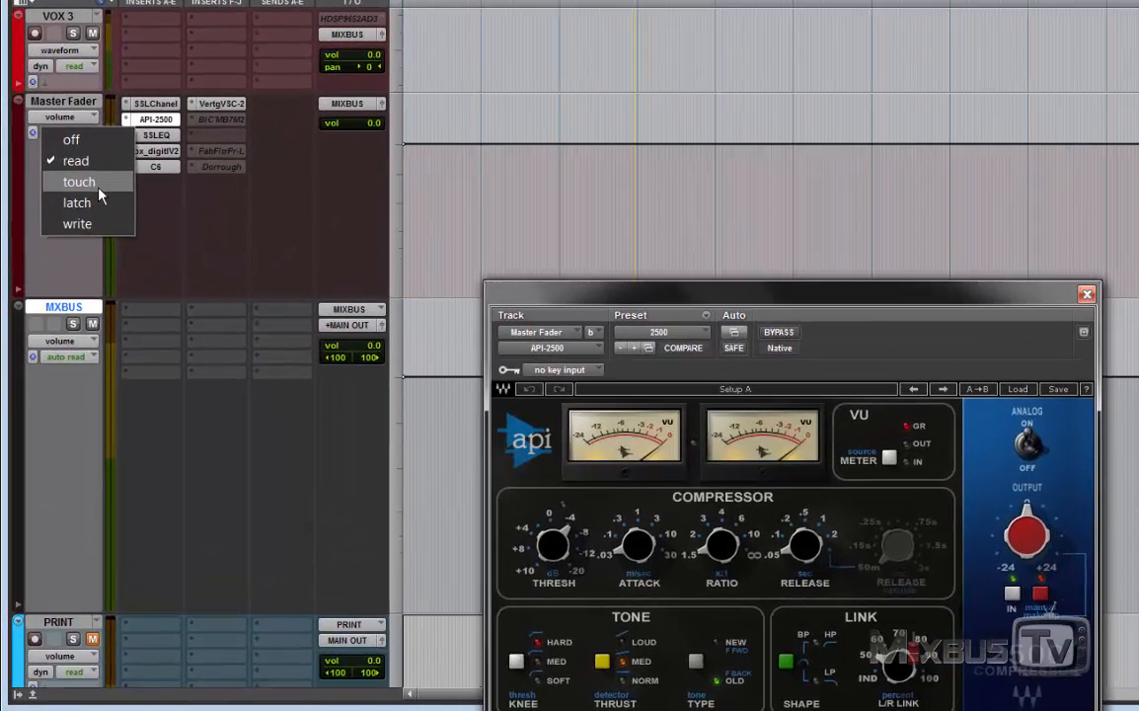
click(99, 188)
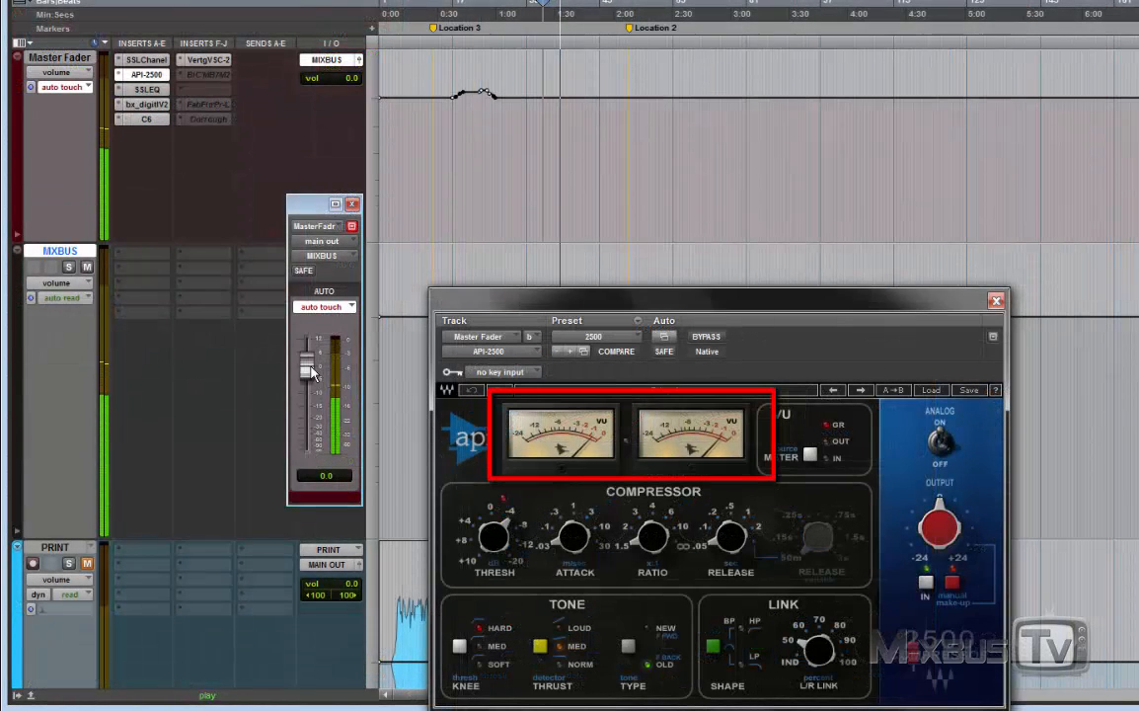
Step: Ride the Master Fader's volume during playback to record a second raised section of automation before the Location 2 marker
mouse_move(312, 372)
mouse_down()
mouse_move(313, 295)
mouse_move(312, 333)
mouse_move(327, 300)
mouse_move(345, 362)
mouse_up()
key(space)
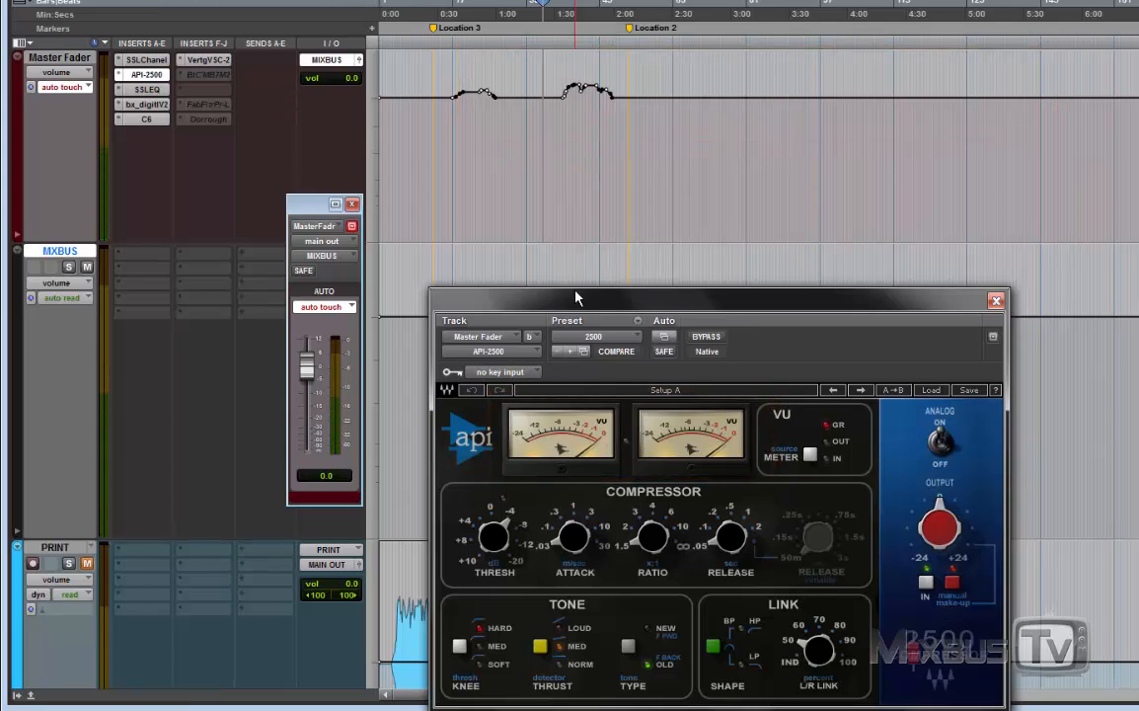
drag(576, 298, 565, 288)
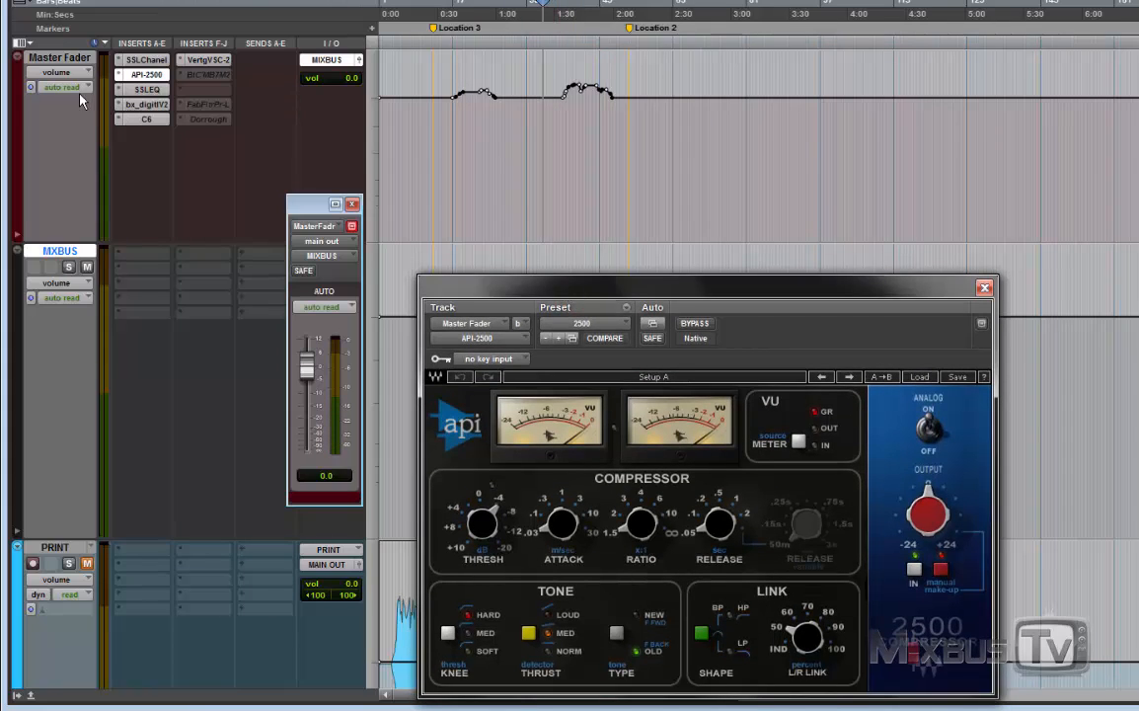
Step: Turn the Master Fader's automation off and play its second automated section while watching the API-2500 gain reduction meters
click(80, 89)
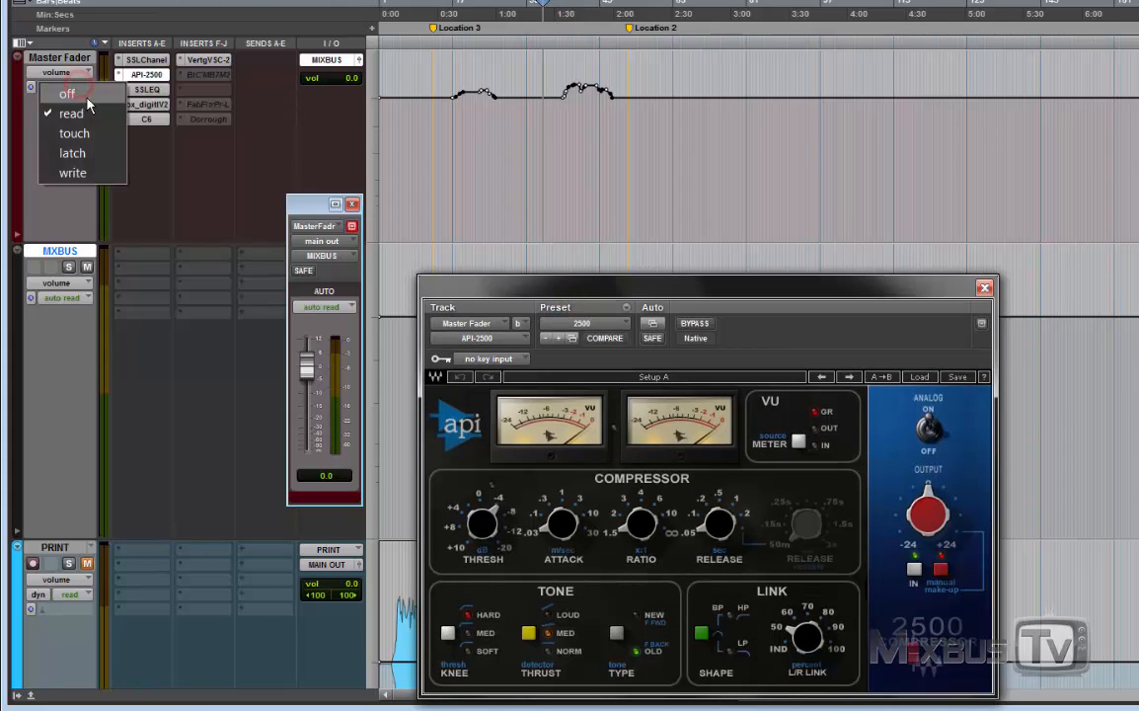
click(85, 97)
drag(546, 111, 611, 117)
key(space)
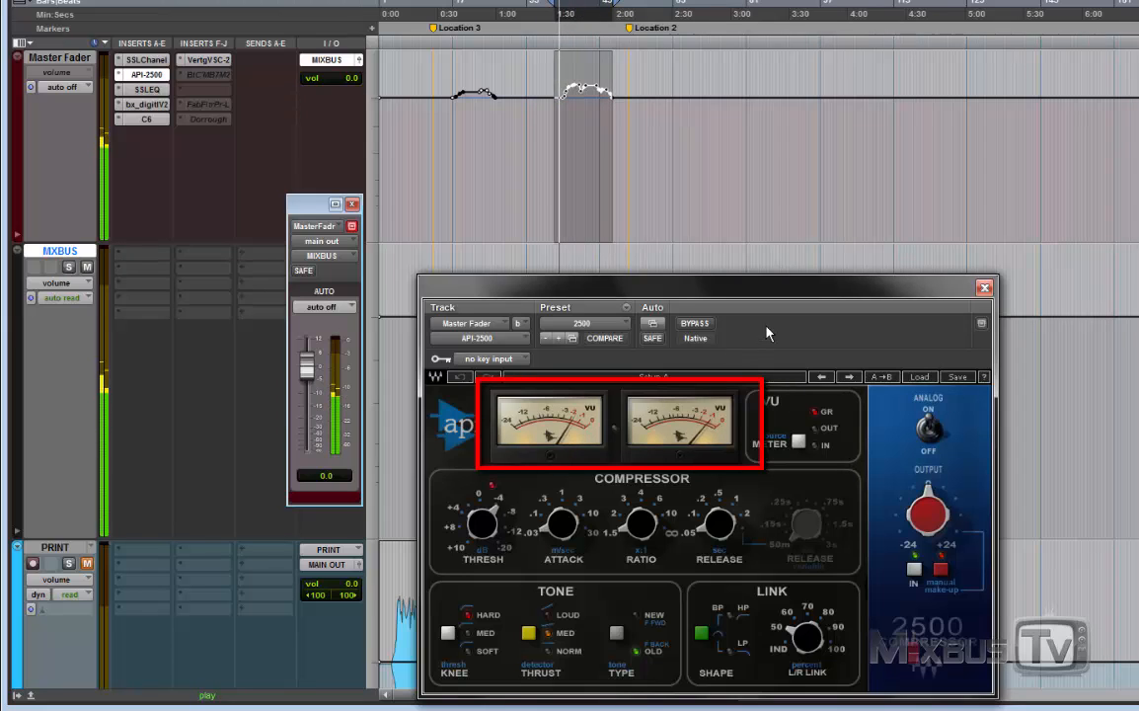
key(t)
key(t)
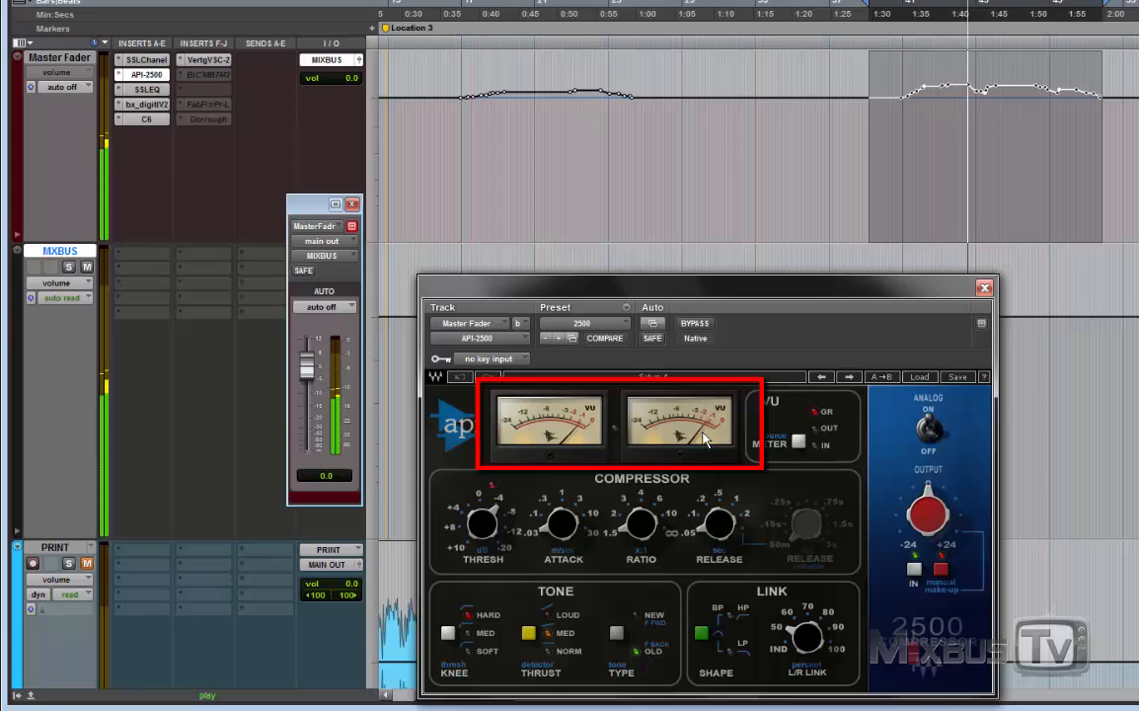
key(space)
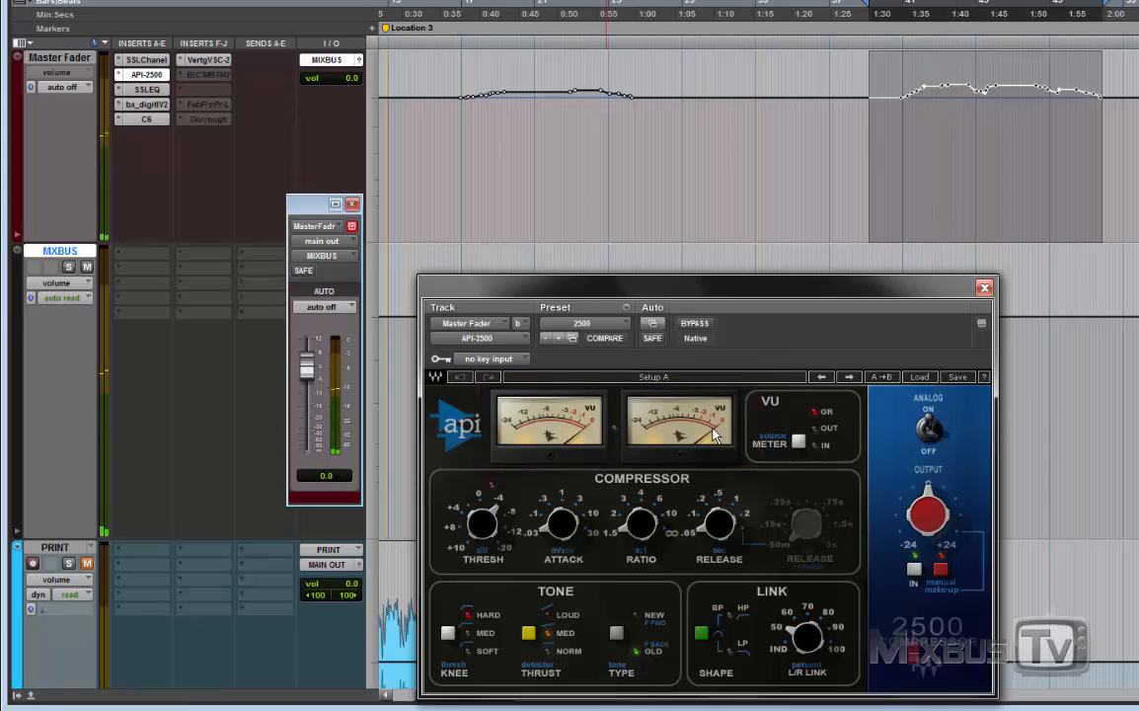
Step: Set the Master Fader's automation to read and play from just before the second volume rise, watching the API-2500 meters
click(63, 87)
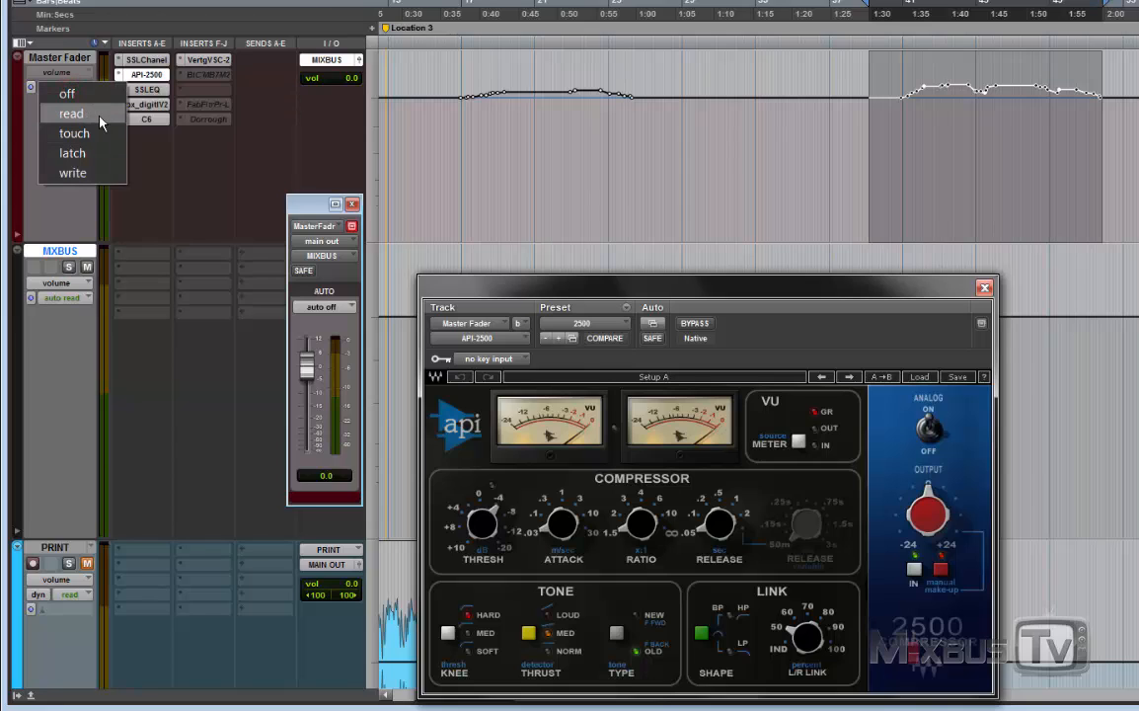
click(71, 114)
click(894, 117)
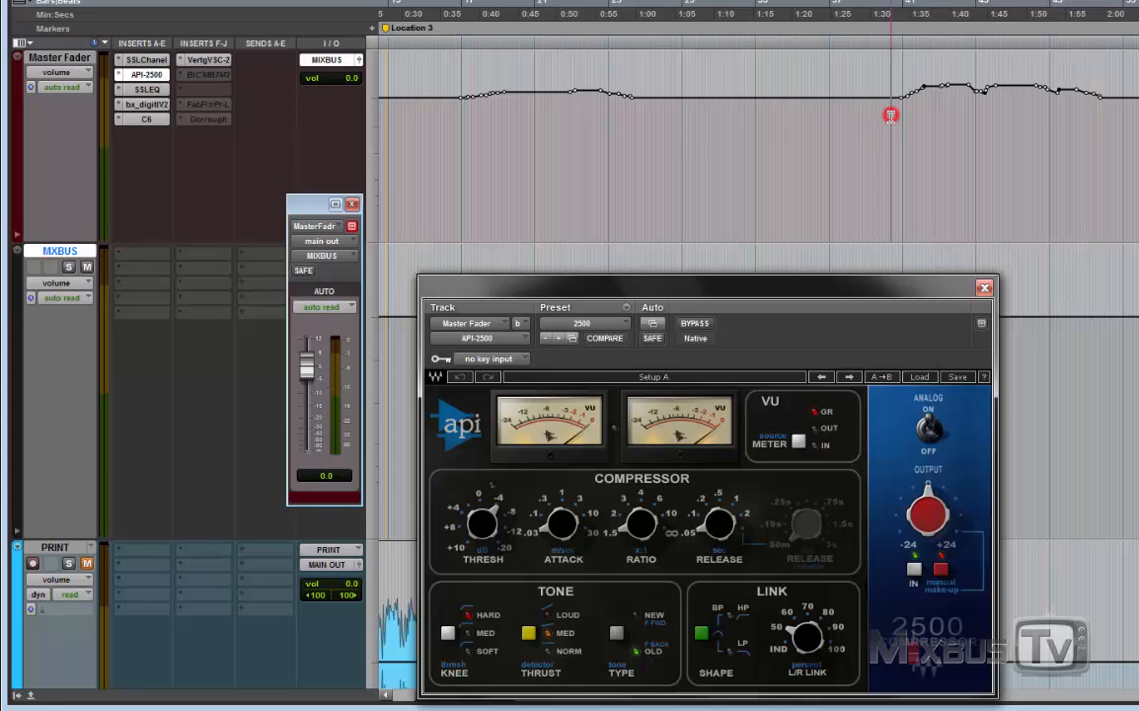
key(space)
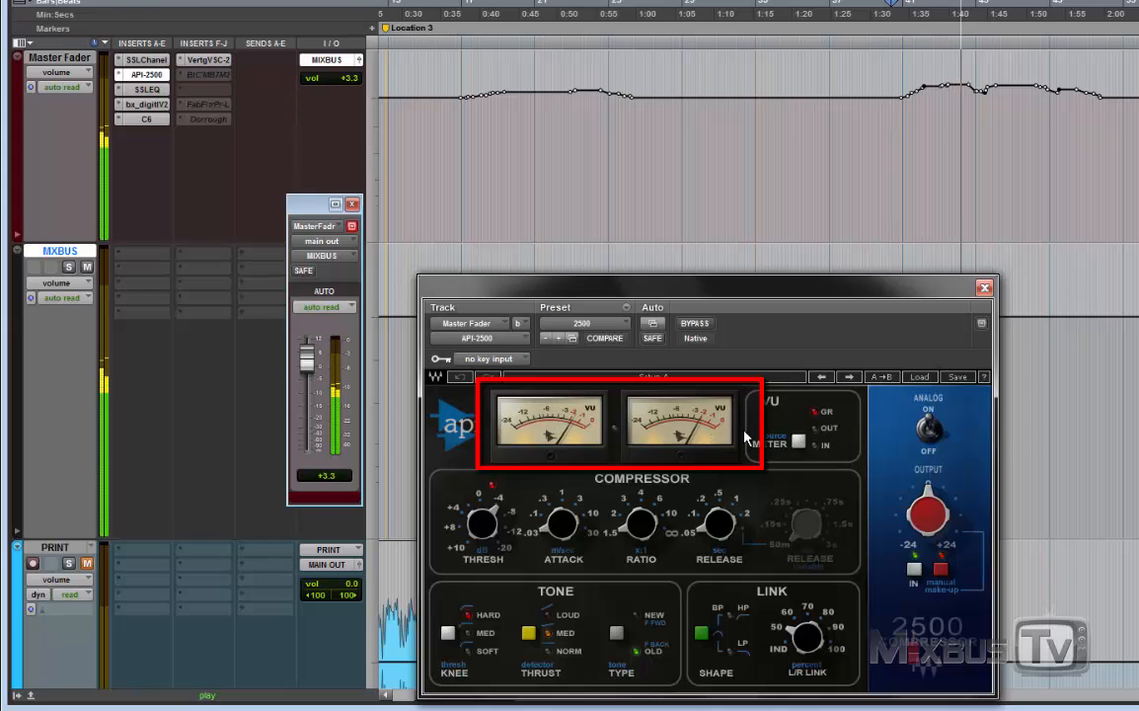
key(space)
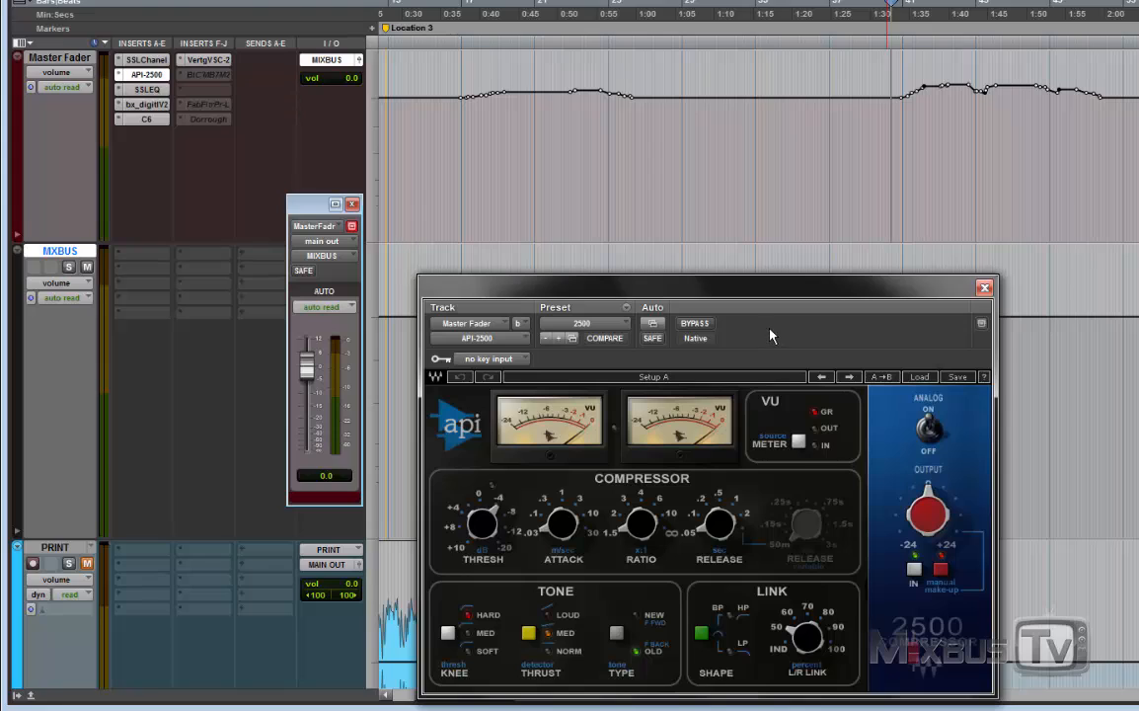
Step: Close the API-2500 window and copy all automation on the Master Fader track from 16|2|160 to 53|3|320
click(985, 289)
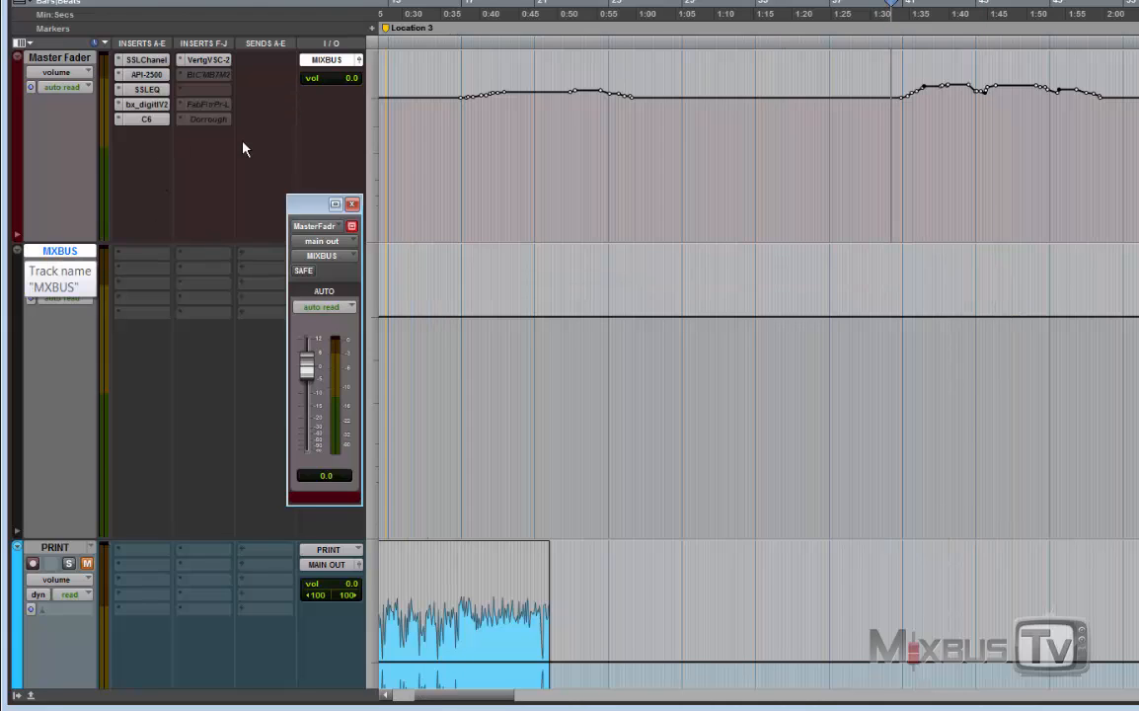
click(415, 134)
drag(447, 126, 1138, 144)
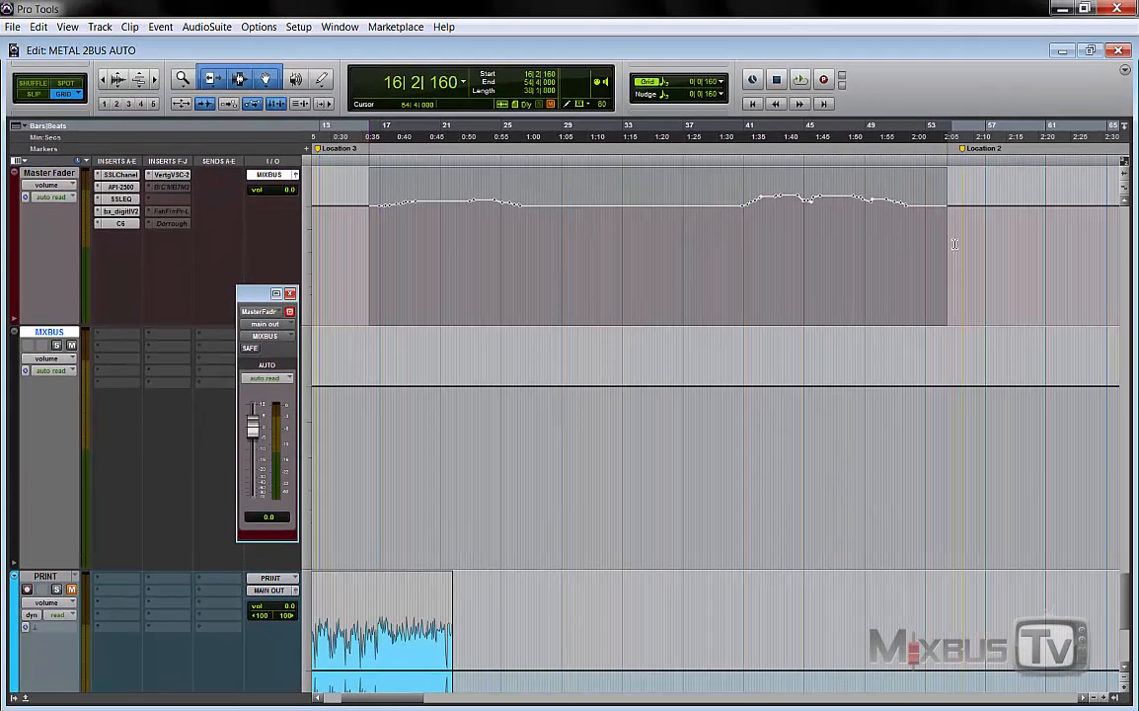
drag(955, 244, 933, 247)
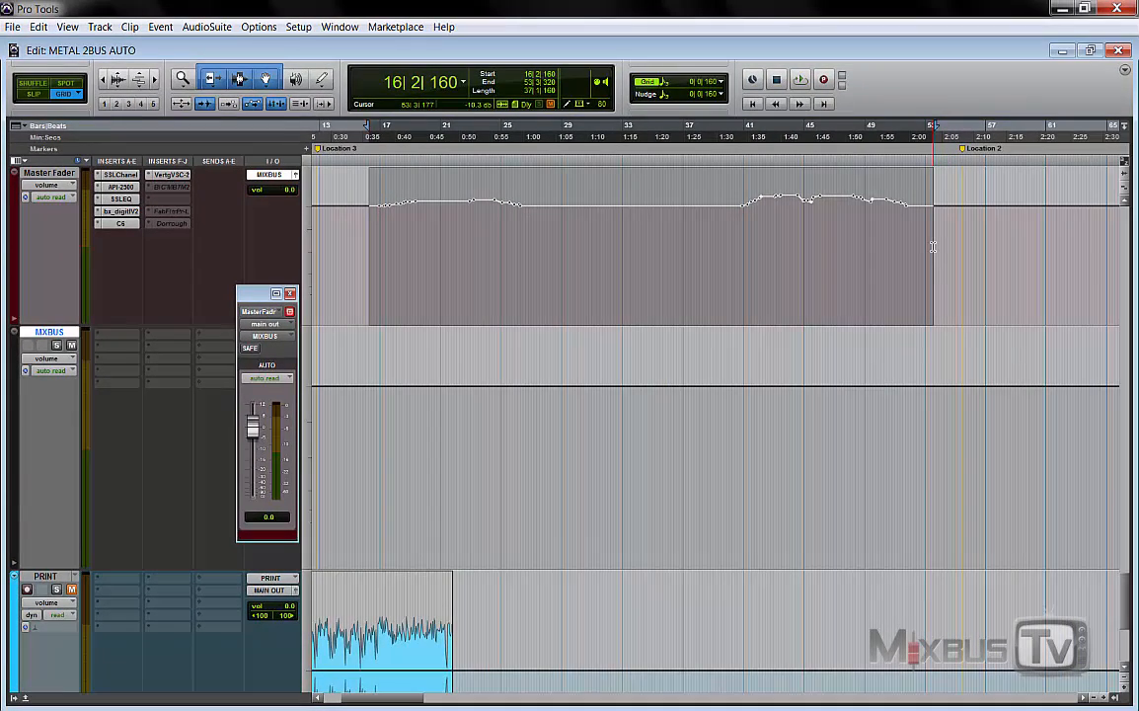
click(40, 28)
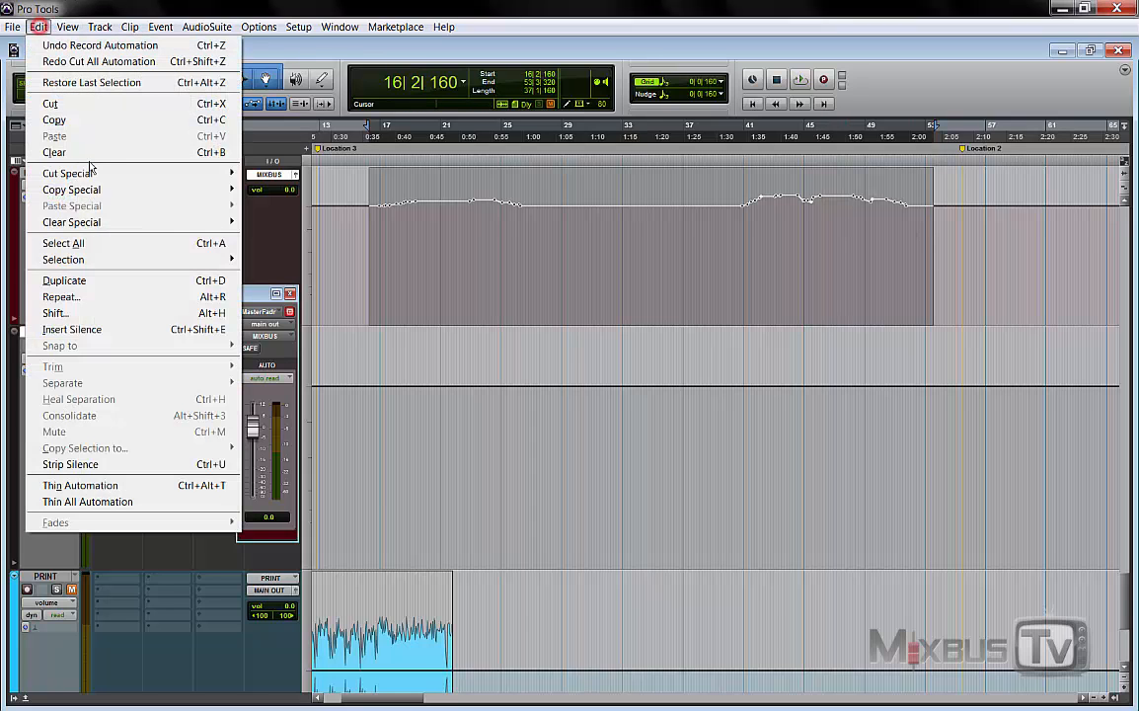
mouse_move(158, 190)
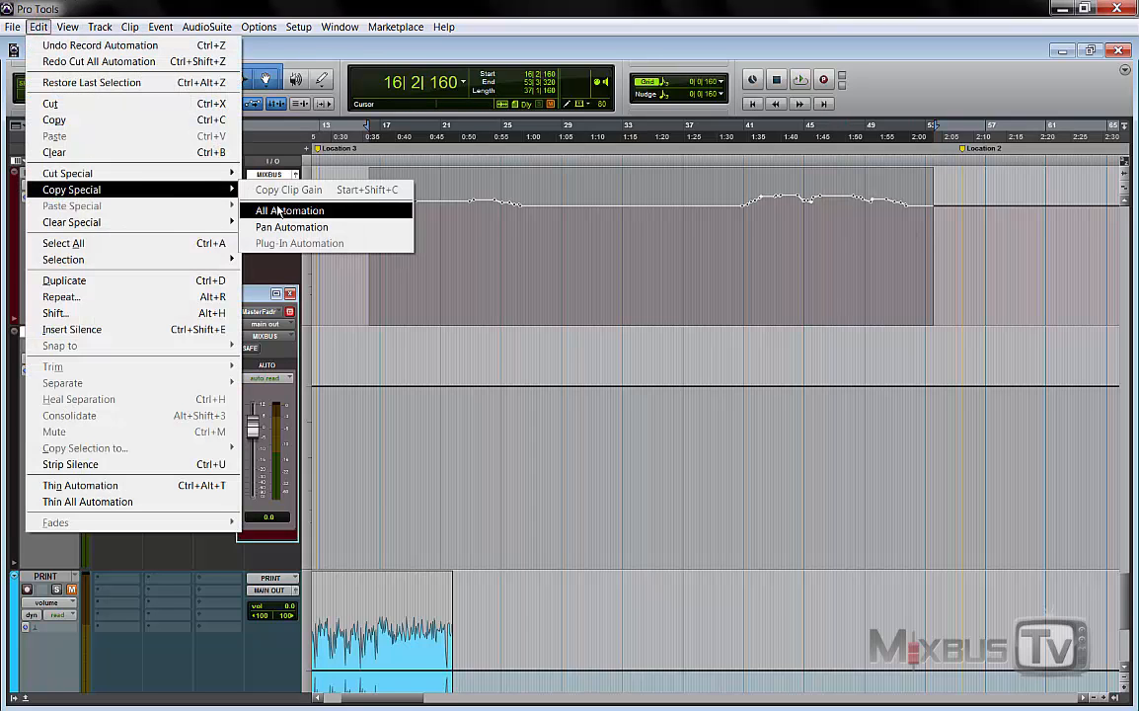
click(286, 210)
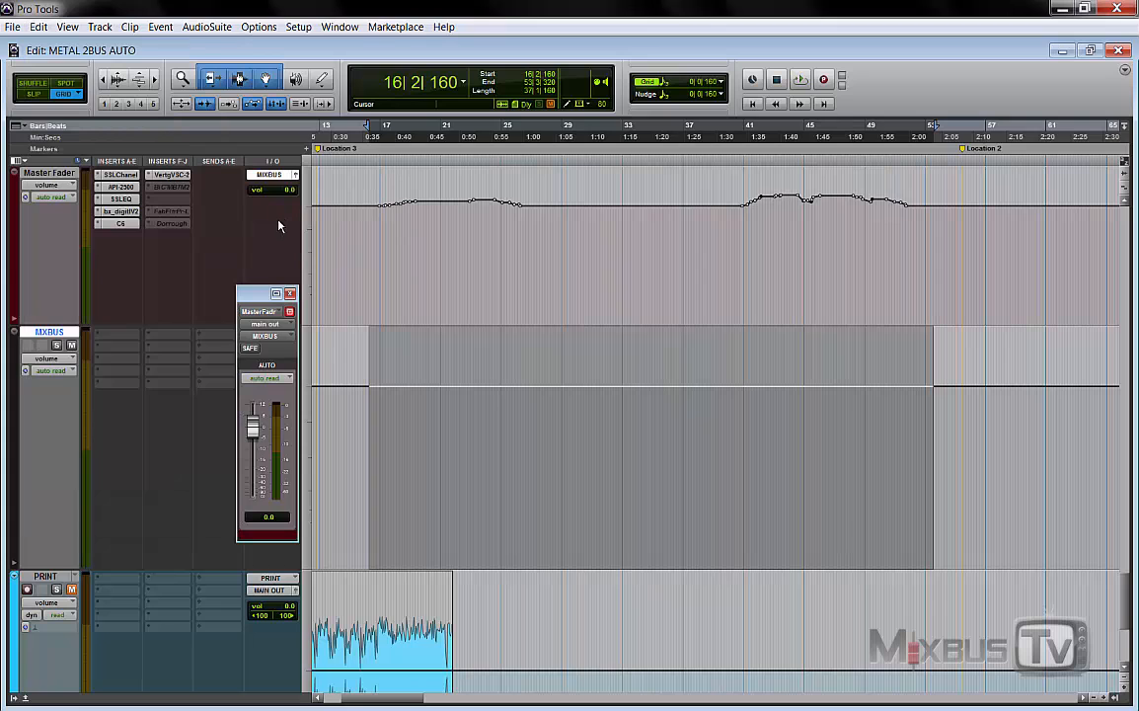
Step: Paste the copied volume automation into the same time range on the MXBUS track with Paste Special
click(38, 27)
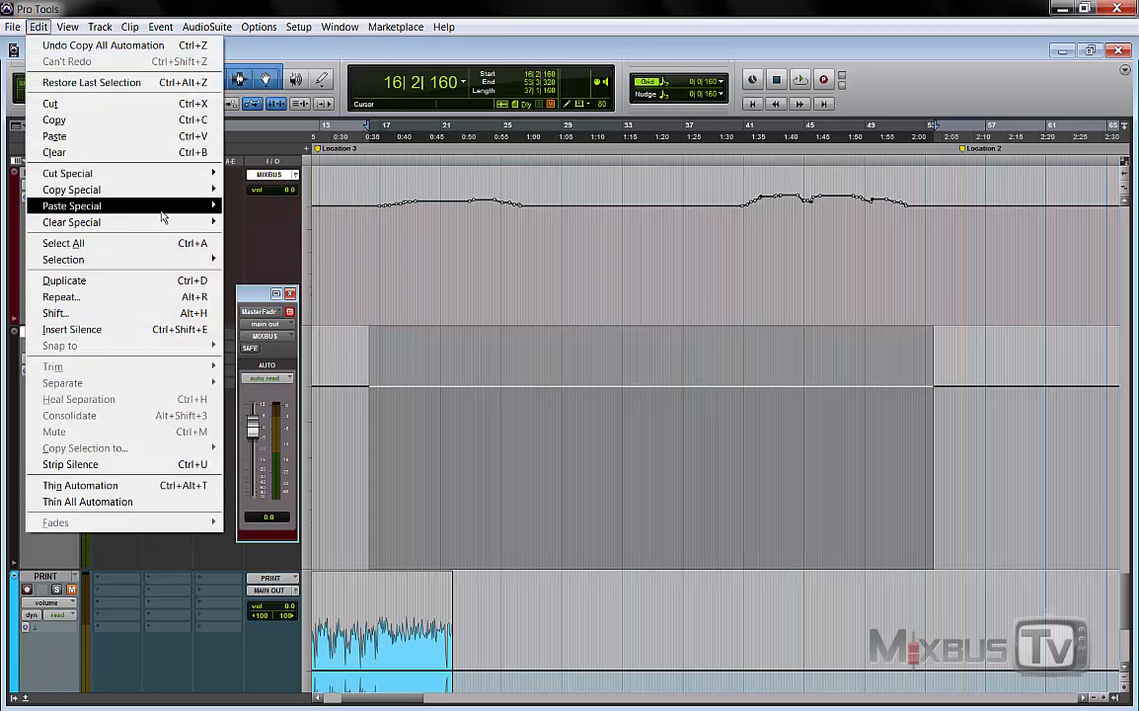
mouse_move(189, 206)
click(245, 236)
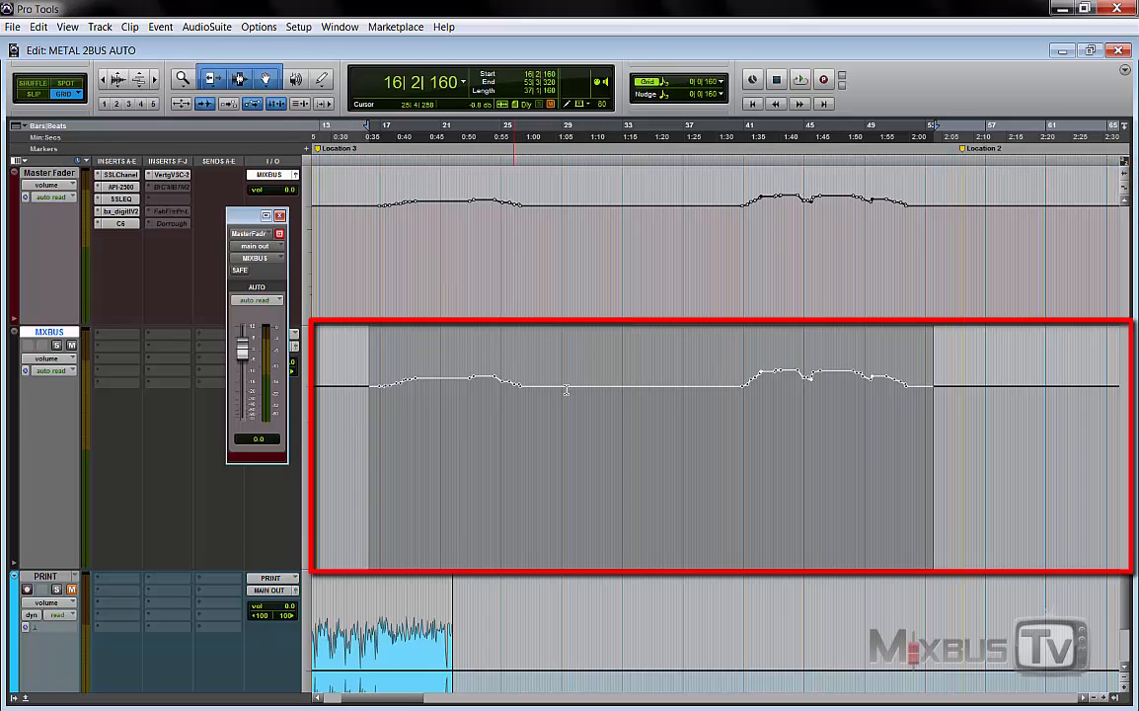
Step: Close the Master Fader window, turn its automation off, and play the section from 40|1|000 with the MXBUS output window open
click(279, 216)
click(67, 197)
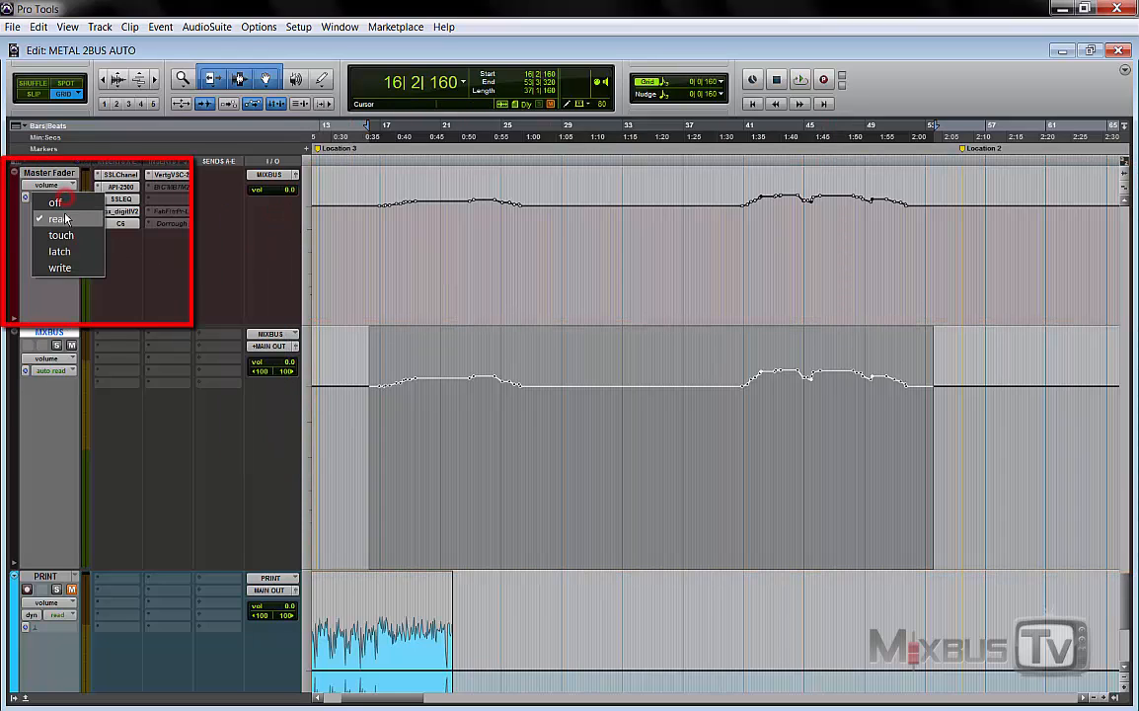
click(59, 201)
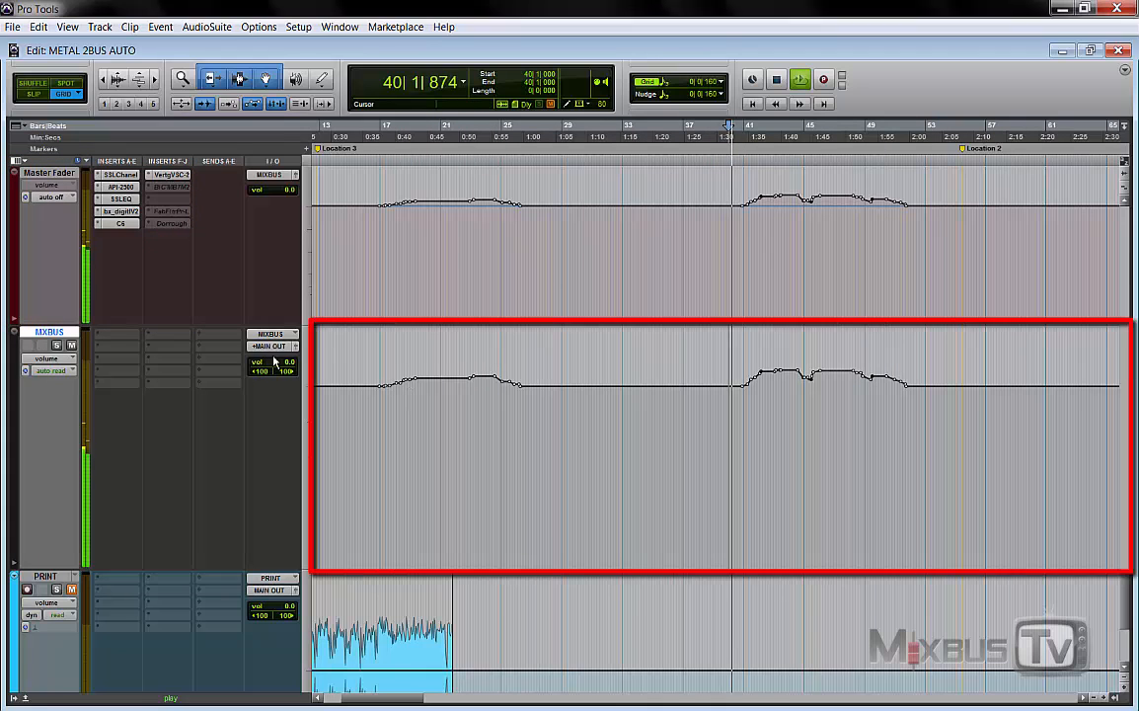
click(294, 347)
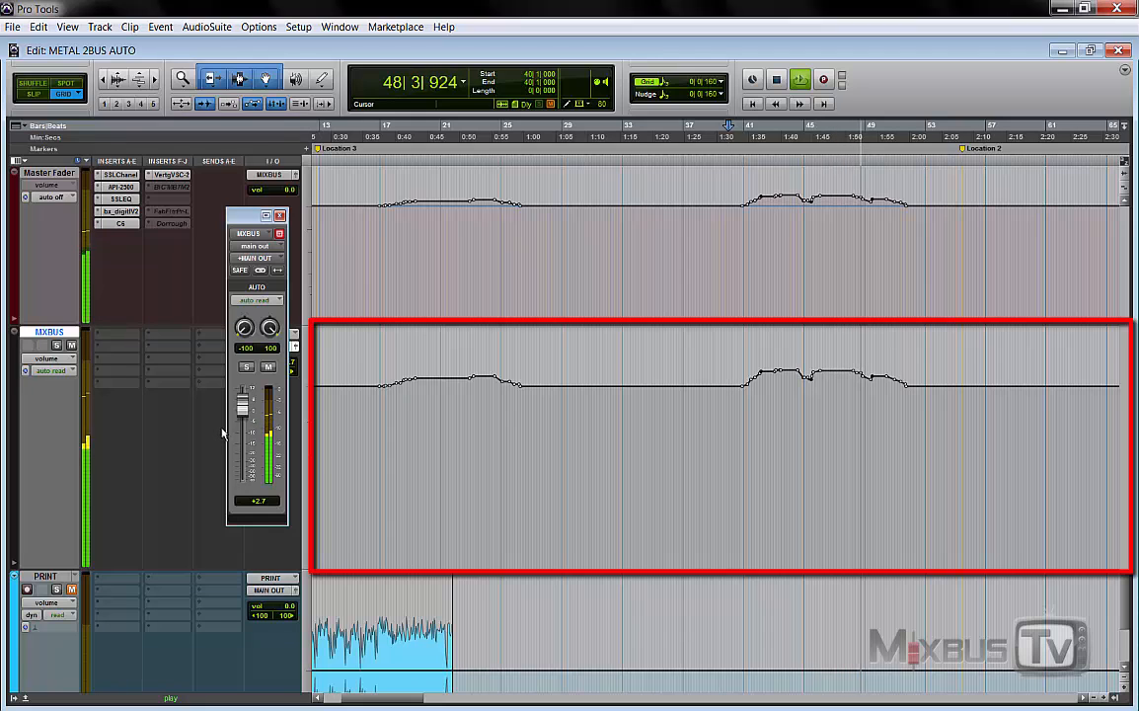
key(space)
Step: Turn the MXBUS track's automation off, set the Master Fader's automation to read, and play the same section from 40|1|000 for comparison
click(54, 370)
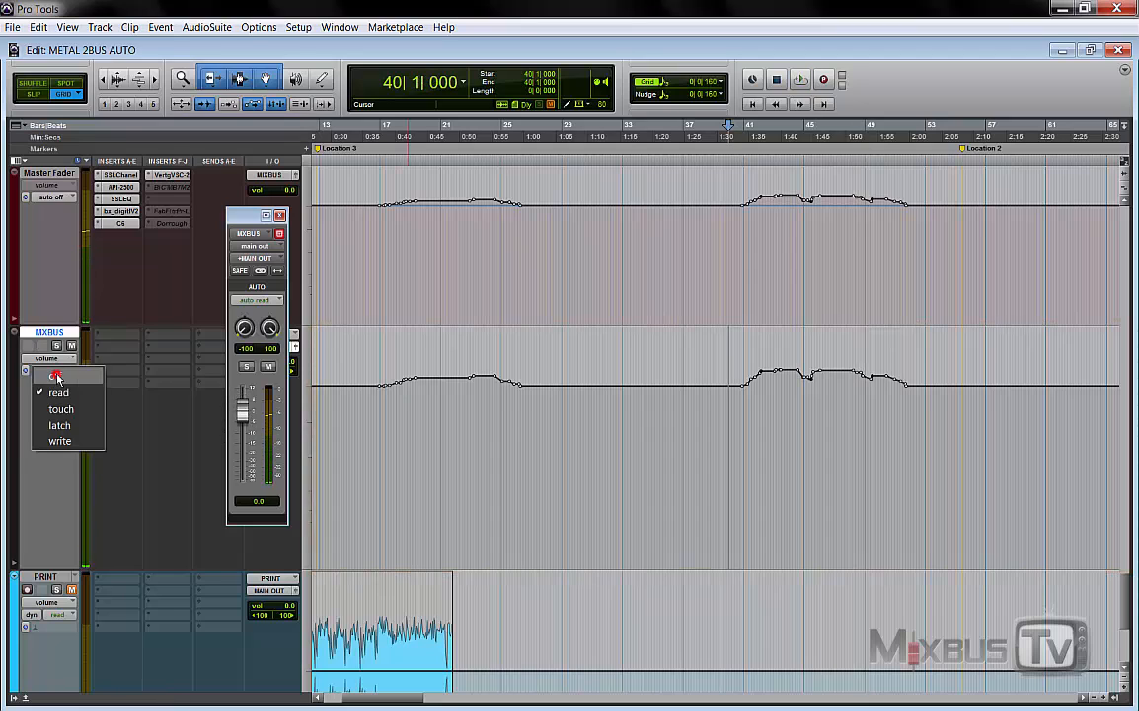
click(56, 376)
click(73, 199)
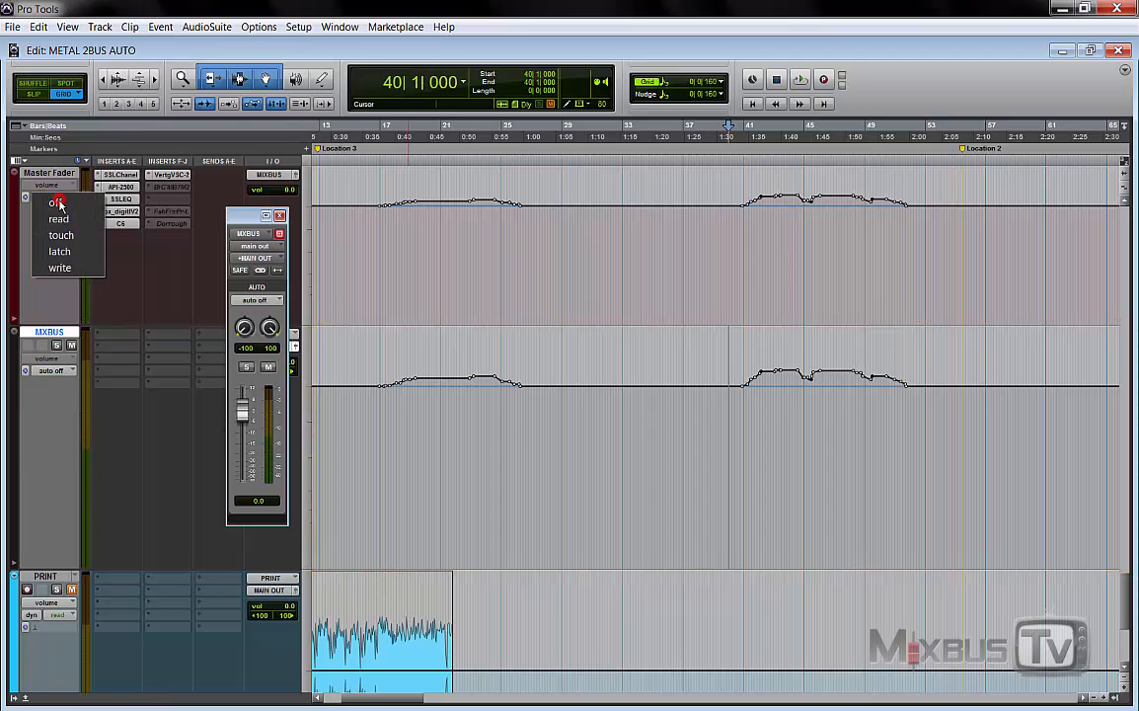
click(62, 220)
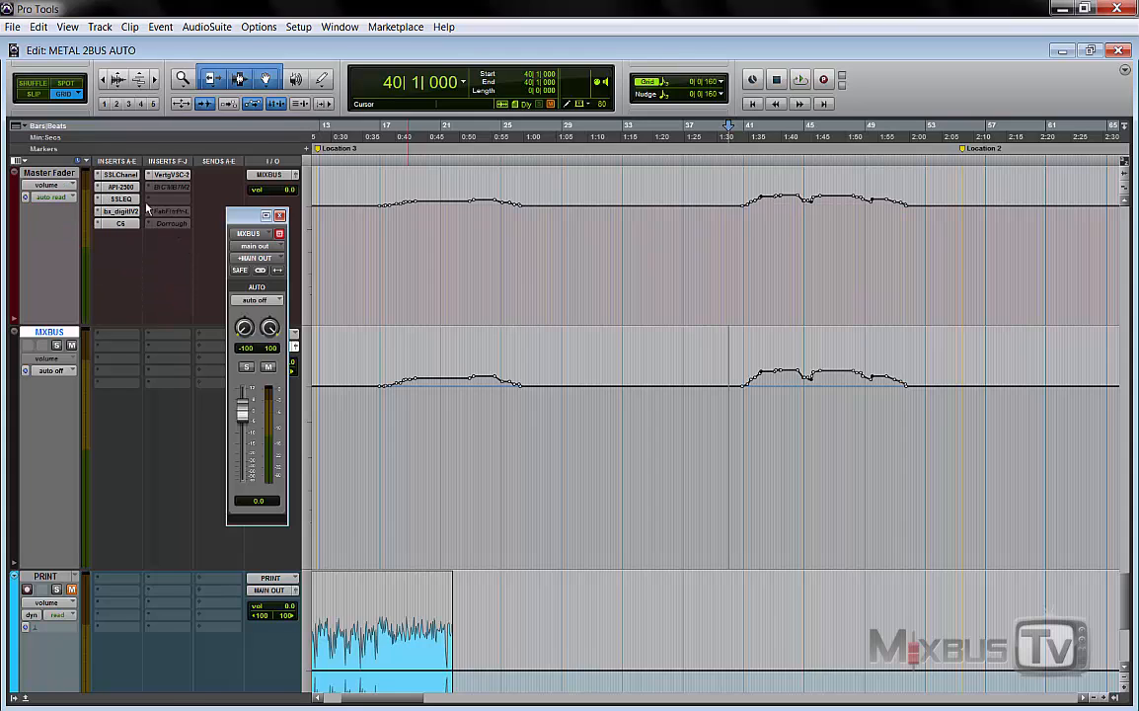
key(space)
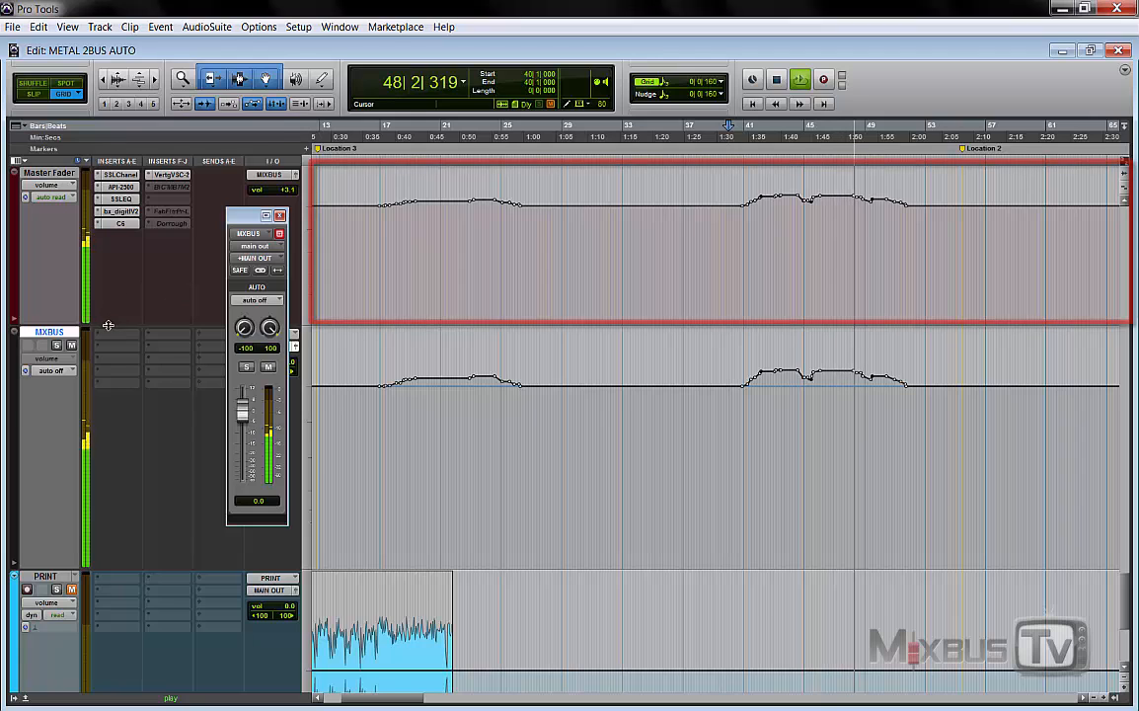
key(space)
Step: Turn the Master Fader's automation off
click(56, 197)
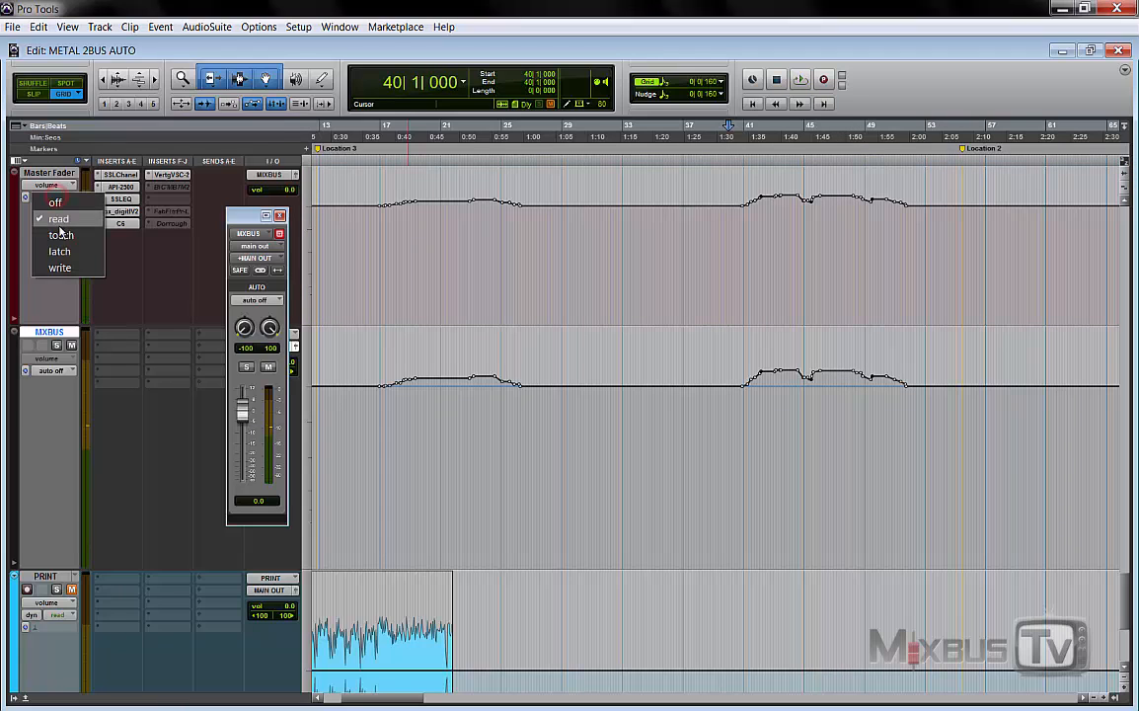
click(78, 204)
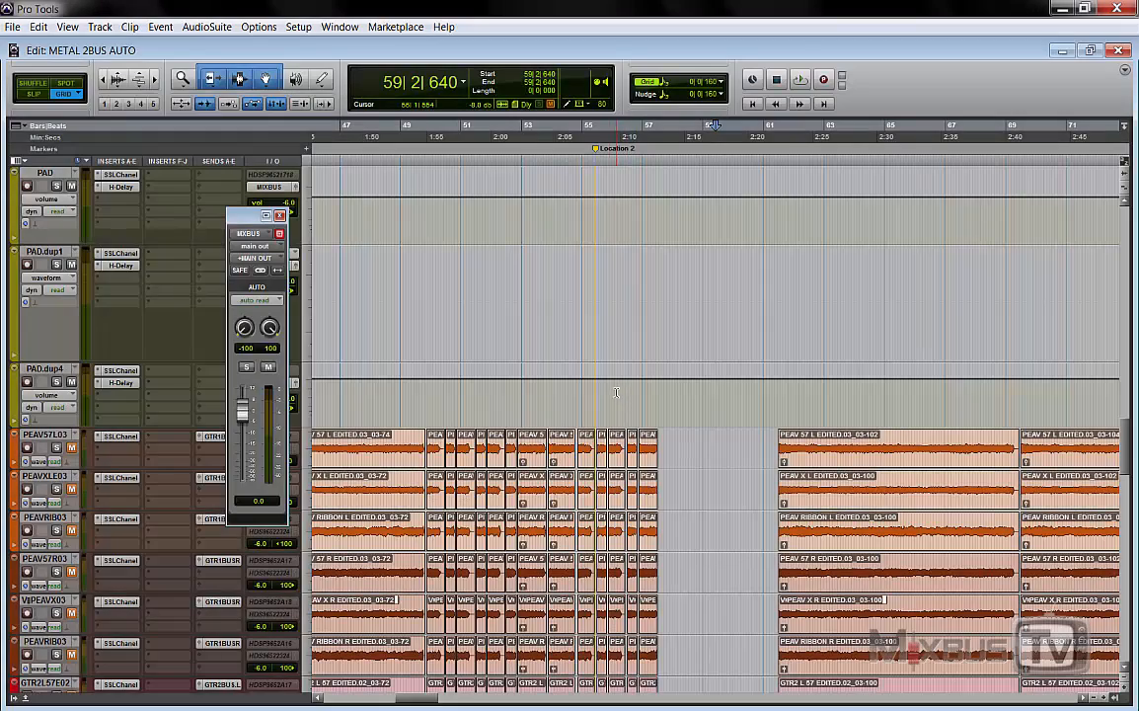
Step: Select 55|1|800 to 66|2|480 on the PAD.dup4 track and play that range while checking the tracks down to MXBUS
drag(588, 393, 926, 390)
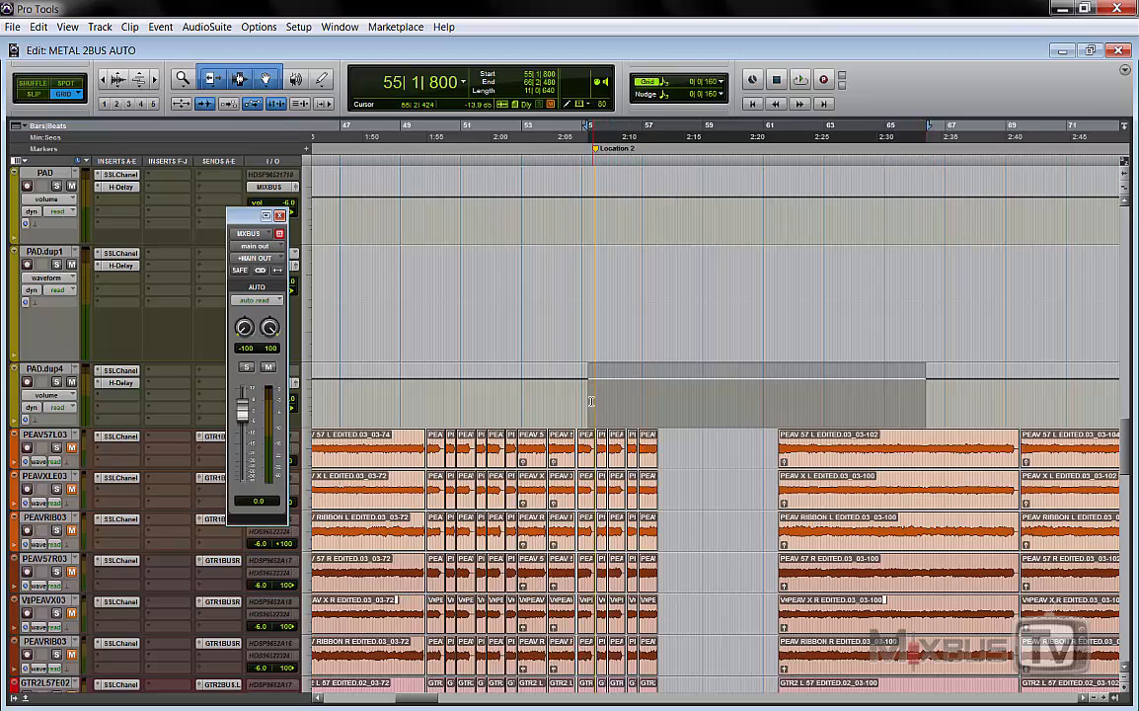
scroll(541, 399, down, 2)
key(space)
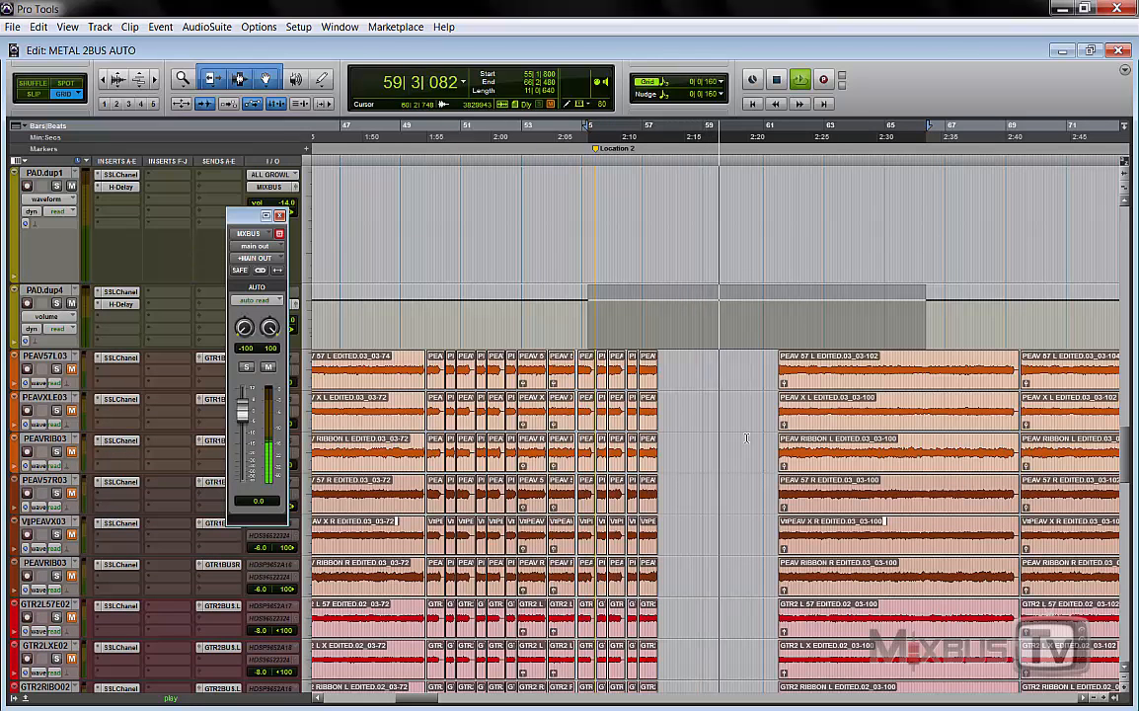
scroll(746, 437, down, 15)
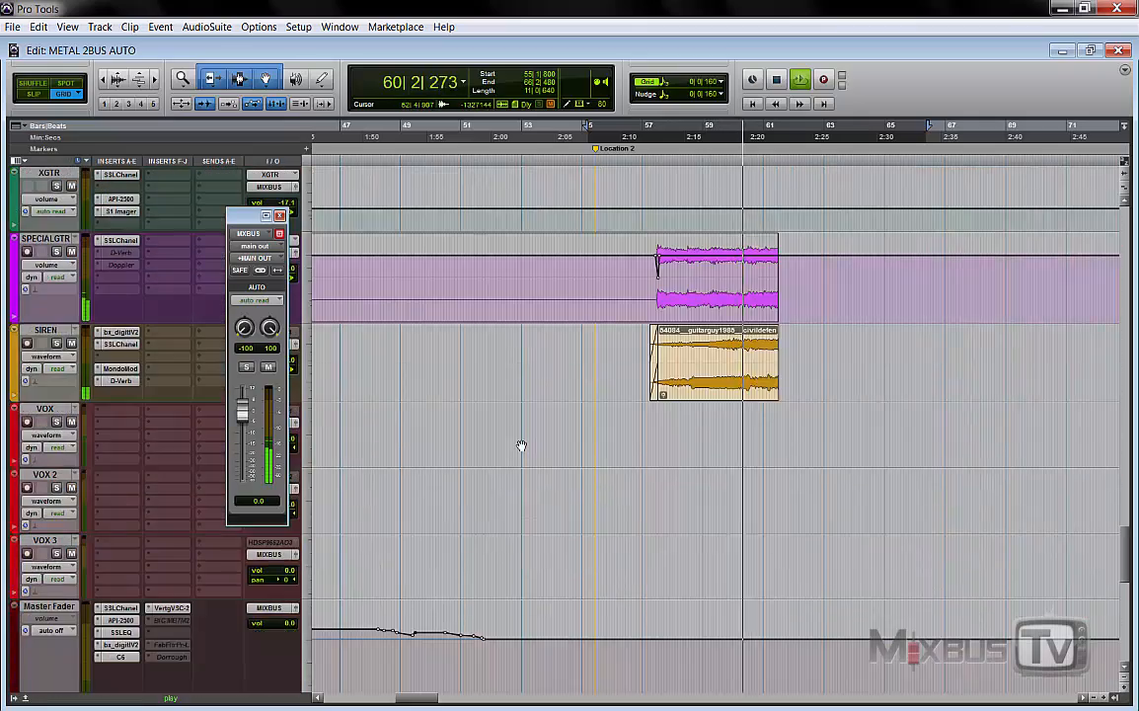
scroll(423, 441, up, 4)
scroll(423, 434, down, 1)
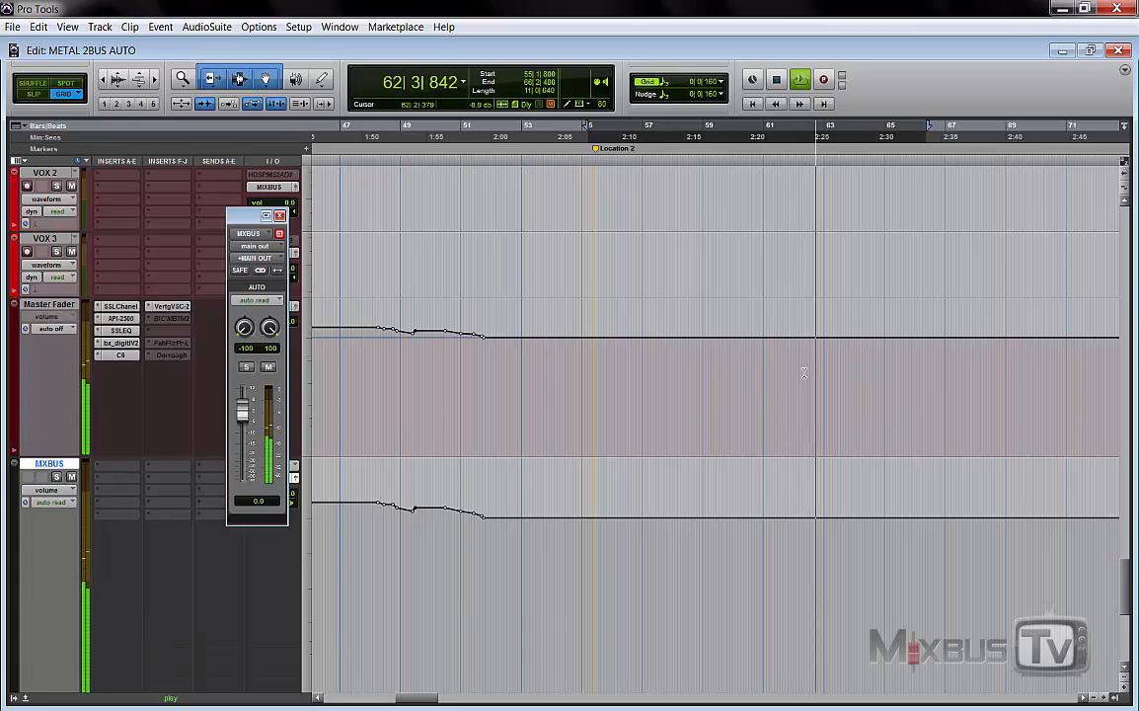
key(space)
scroll(816, 379, up, 6)
scroll(816, 379, up, 5)
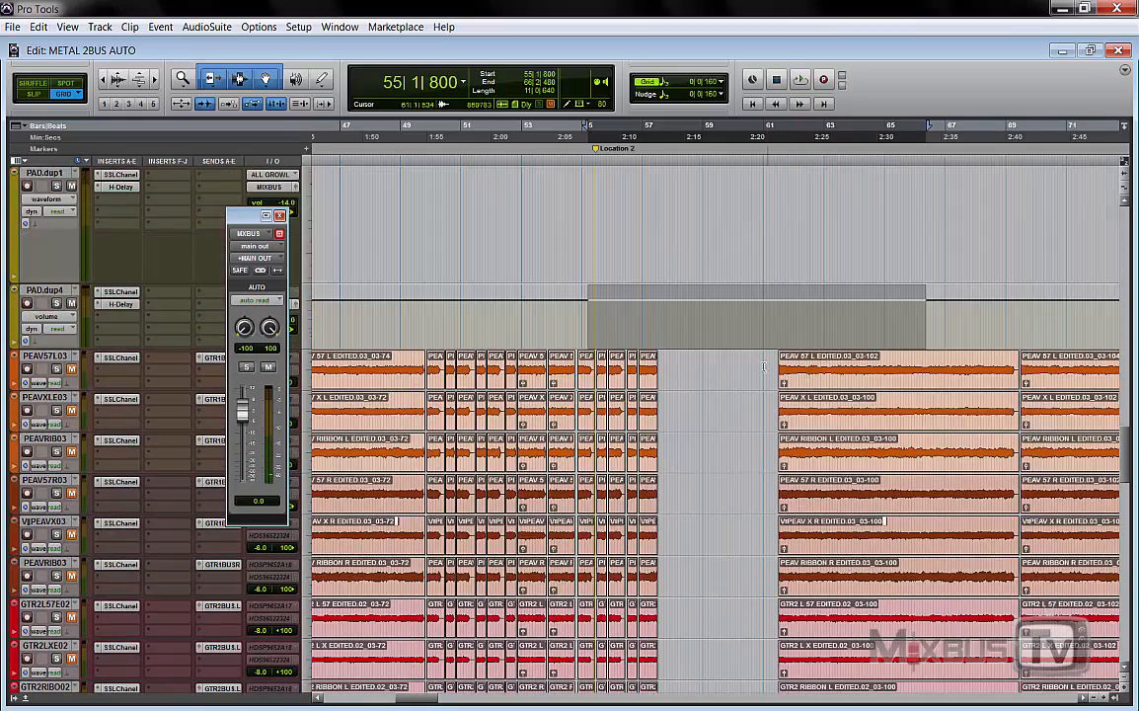
Step: Select the guitars' re-entry after the break, from 59|4|800 to 64|1|480, across the grouped PEAV and GTR2 tracks
drag(745, 364, 879, 371)
drag(743, 365, 847, 370)
drag(732, 363, 859, 368)
scroll(753, 369, down, 5)
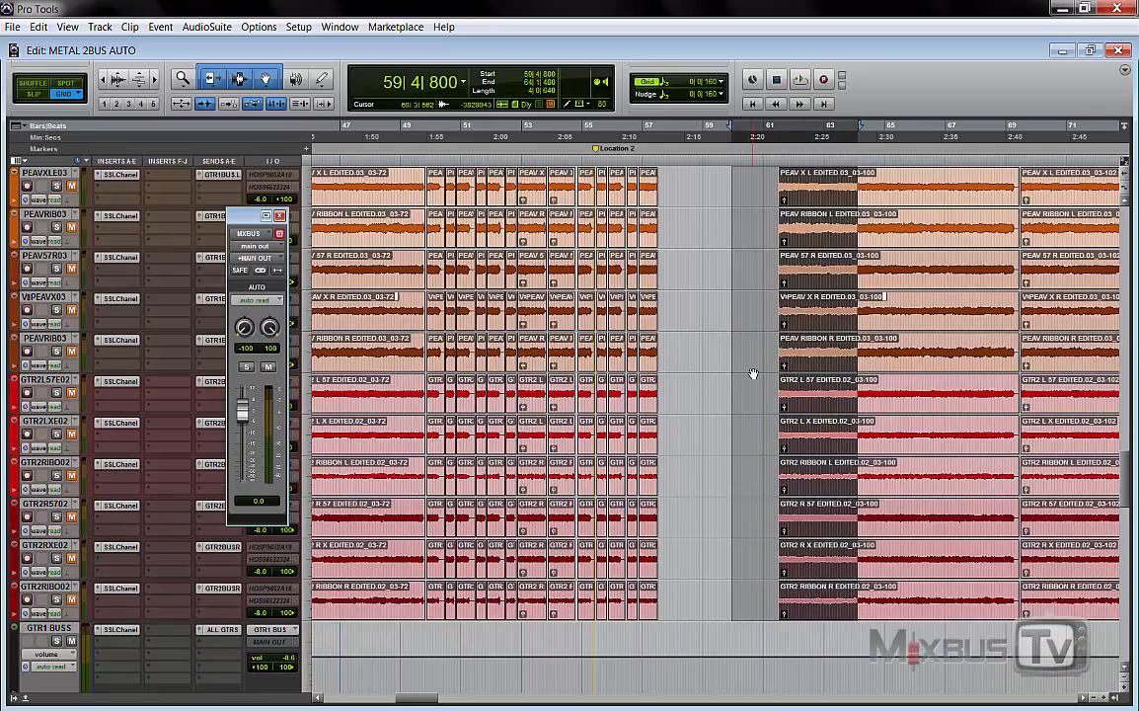
scroll(752, 378, down, 15)
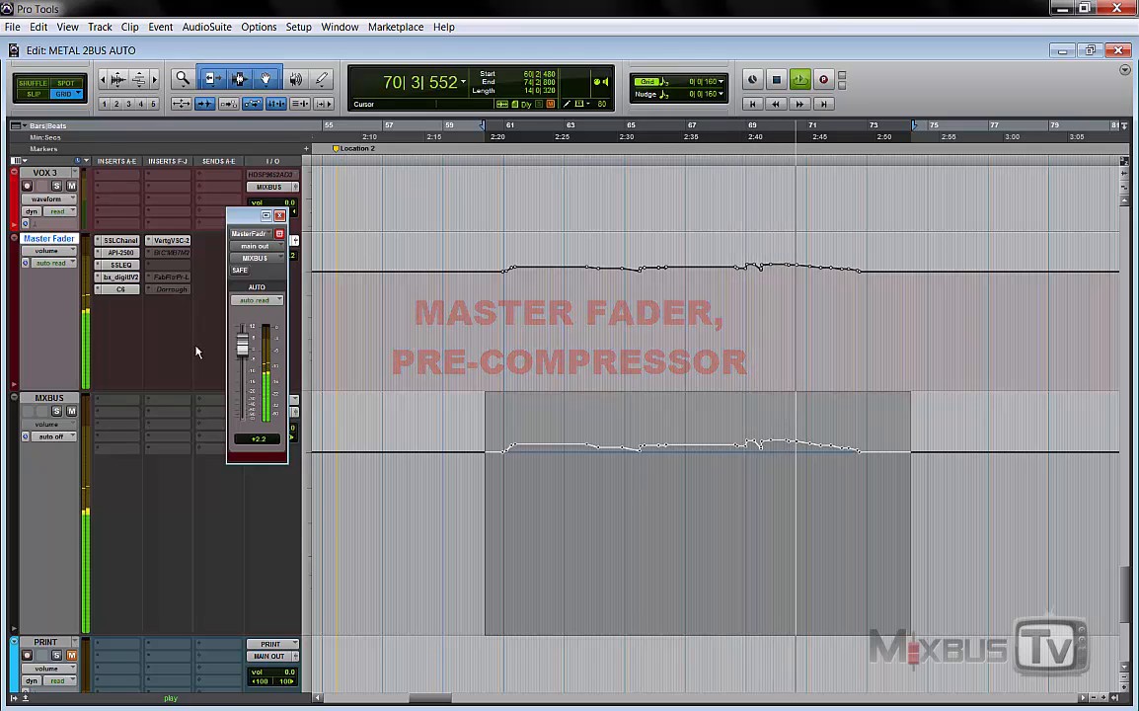
Step: Stop playback, turn the Master Fader's automation off, and set the MXBUS track's automation to read
key(space)
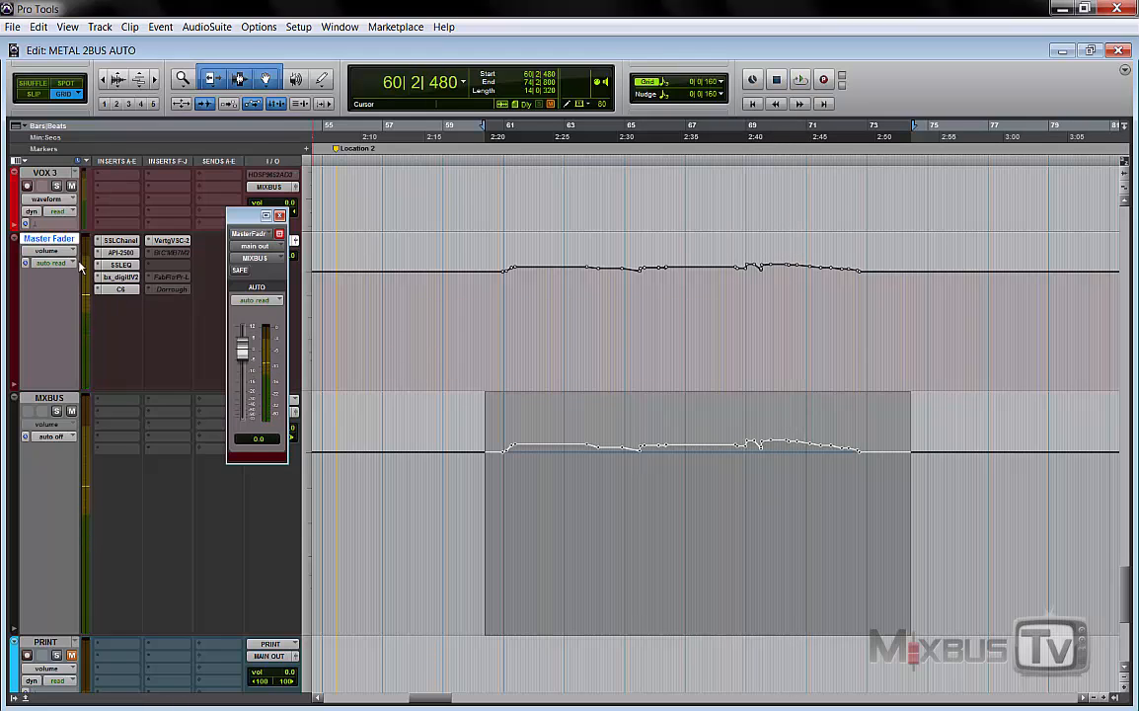
click(51, 263)
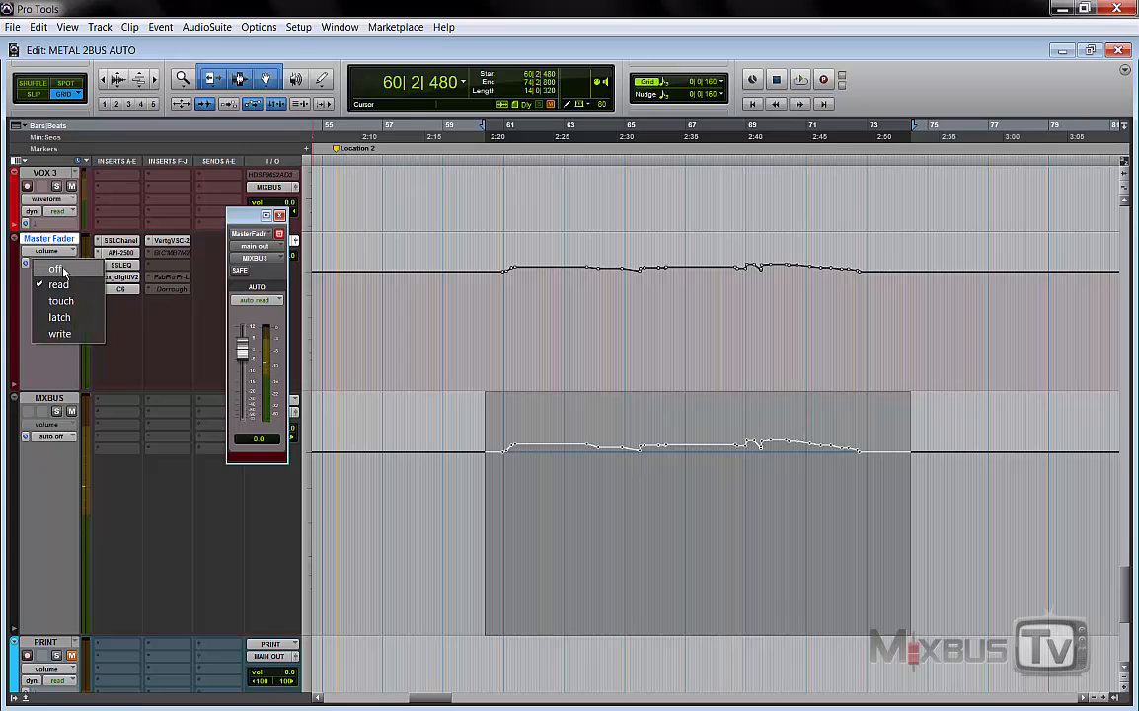
click(59, 272)
click(51, 437)
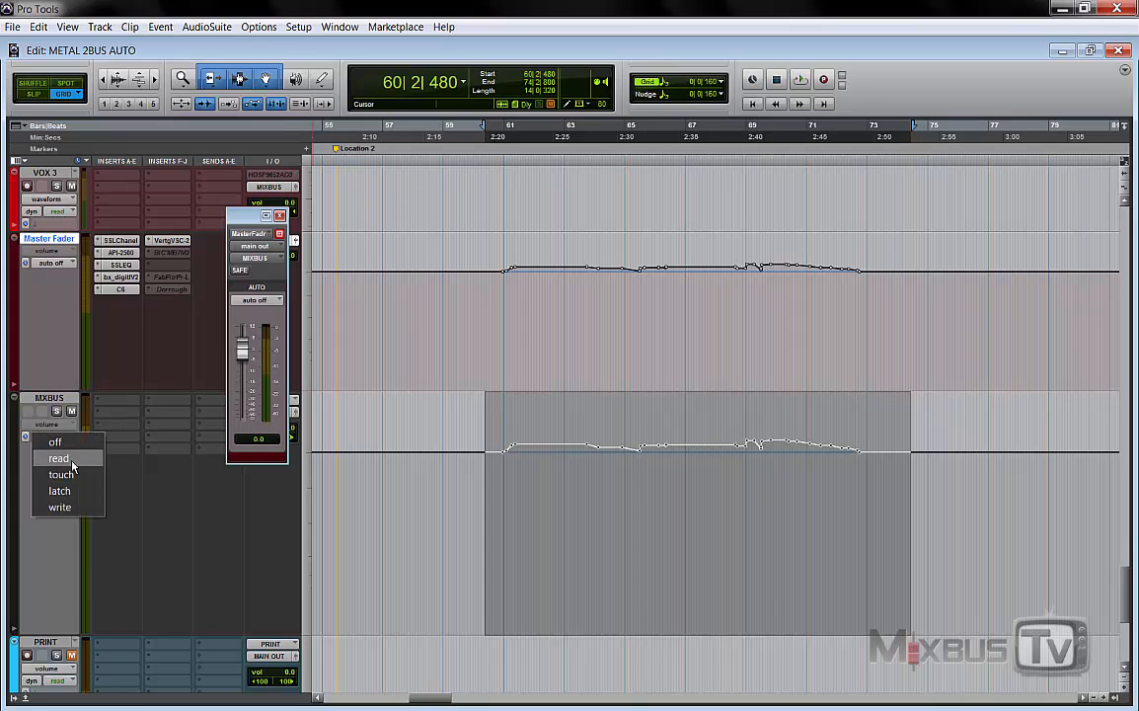
click(66, 459)
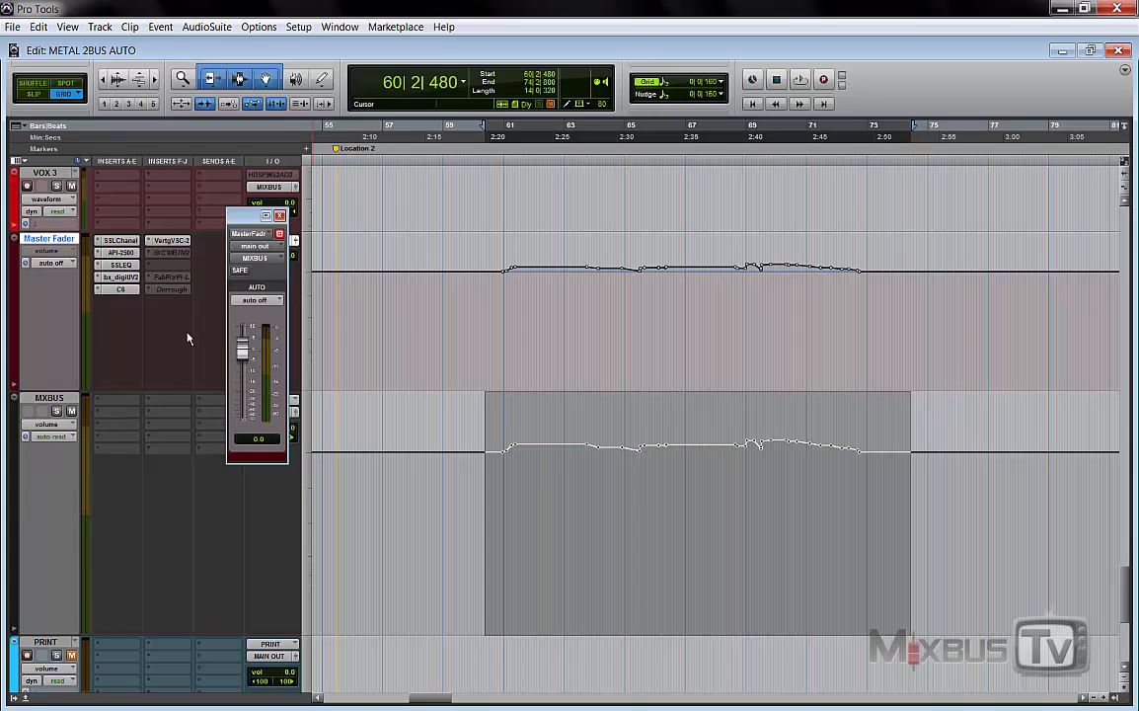
Step: Extend the start of the MXBUS selection to 59|4|640 and play the section with the post-compressor fader automation
shift+click(473, 464)
key(space)
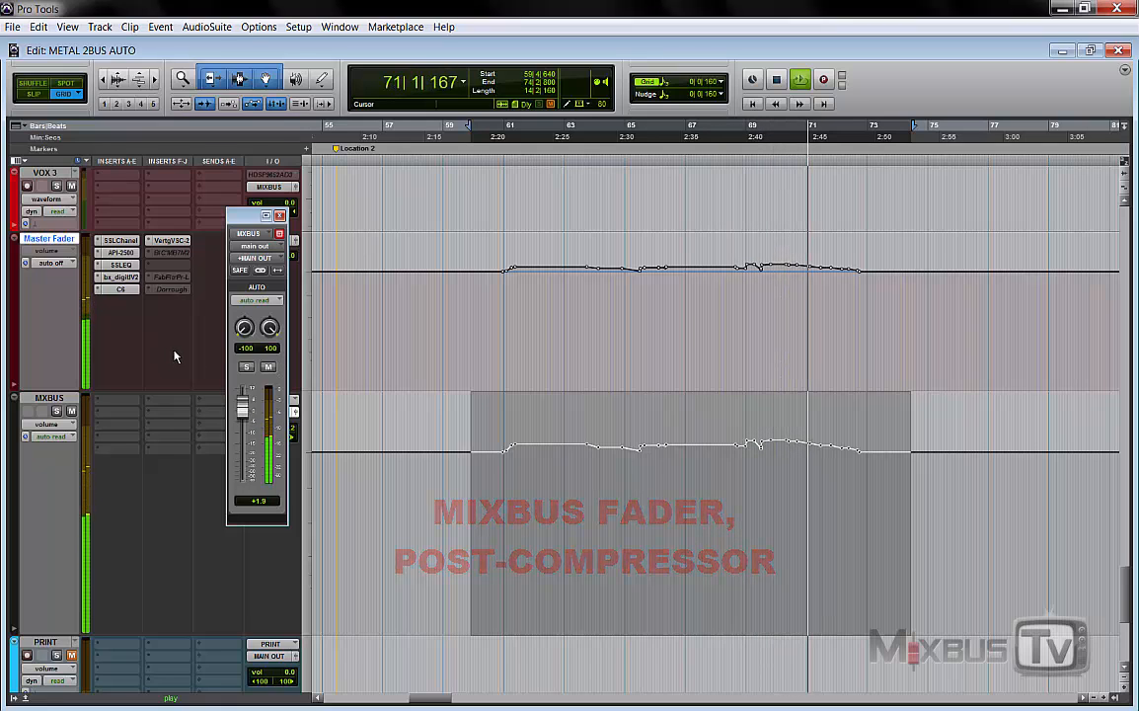
key(space)
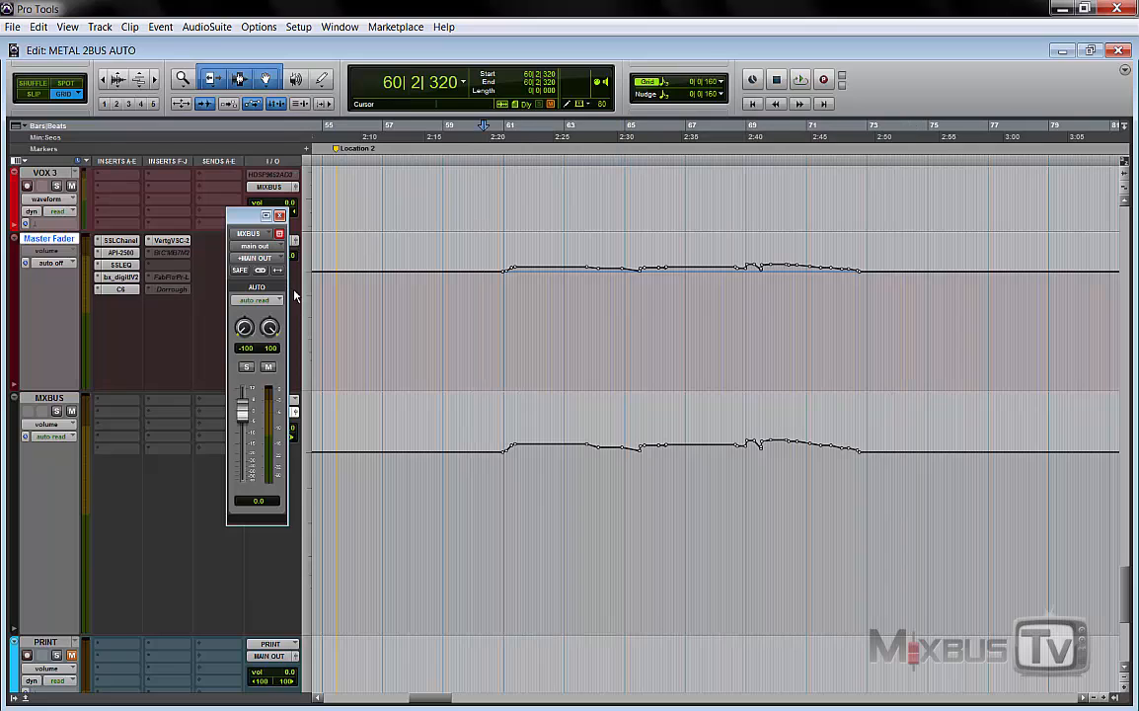
Step: Move the MXBUS output window clear of the I/O column and select the MXBUS track
drag(247, 215, 208, 234)
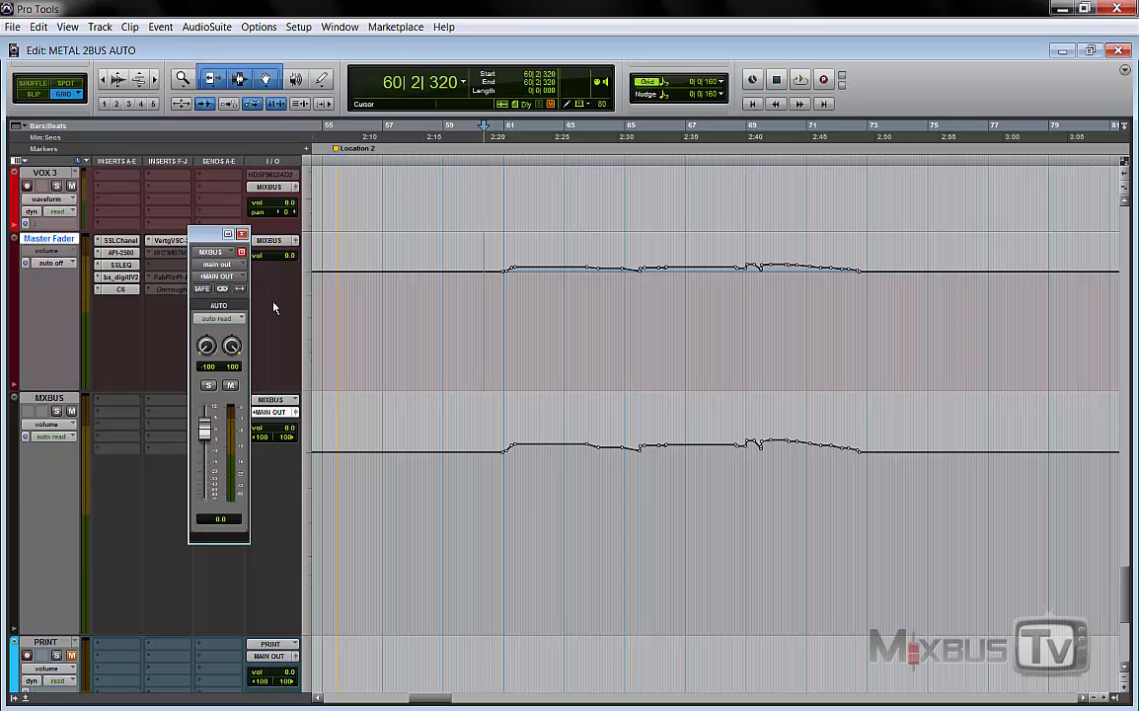
click(49, 398)
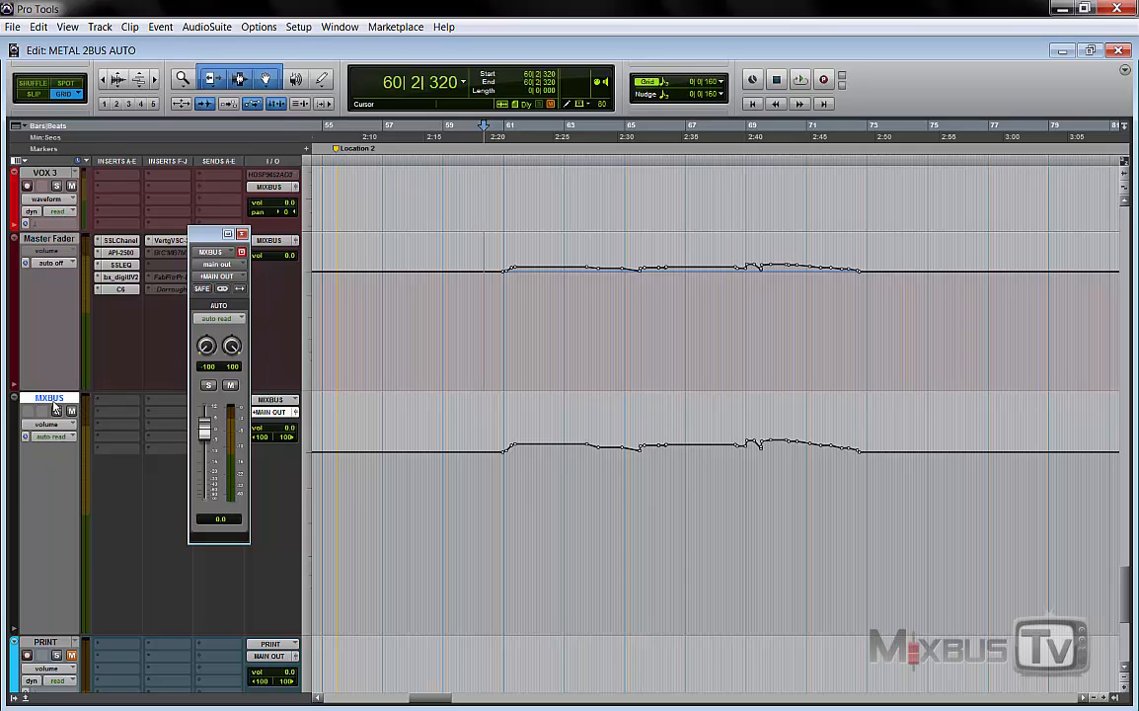